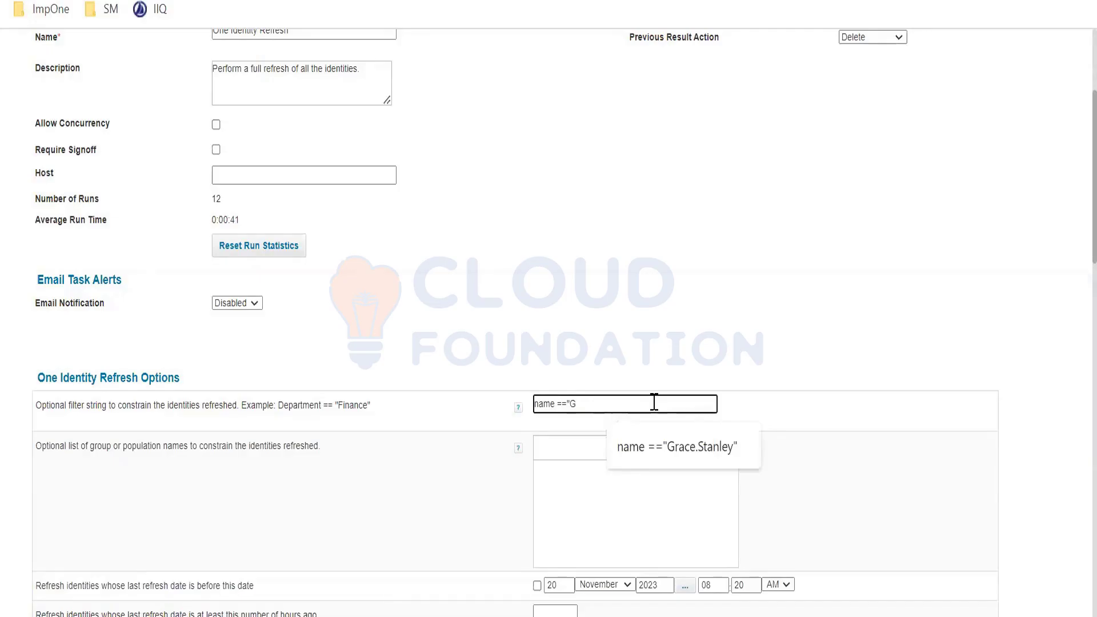
Fill the One Identity Refresh filter string with the saved expression that joins several name conditions using ||
{"action": "key", "text": "Up"}
{"action": "key", "text": "Up"}
{"action": "key", "text": "Up"}
{"action": "key", "text": "Up"}
{"action": "key", "text": "Return"}
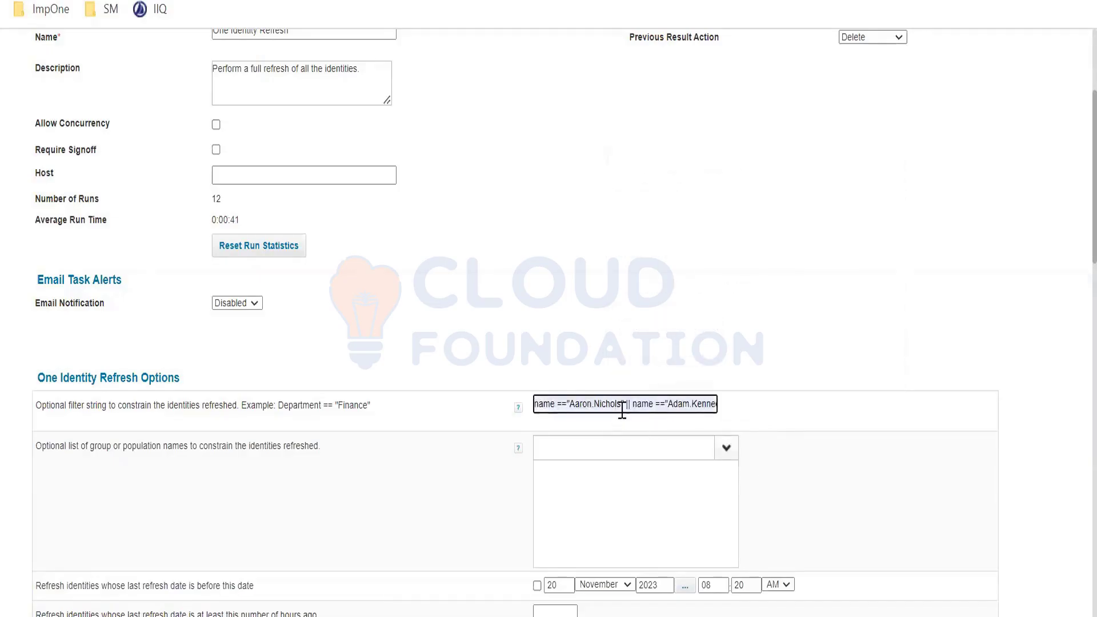
{"action": "left_click_drag", "start_coordinate": [627, 408], "coordinate": [405, 411]}
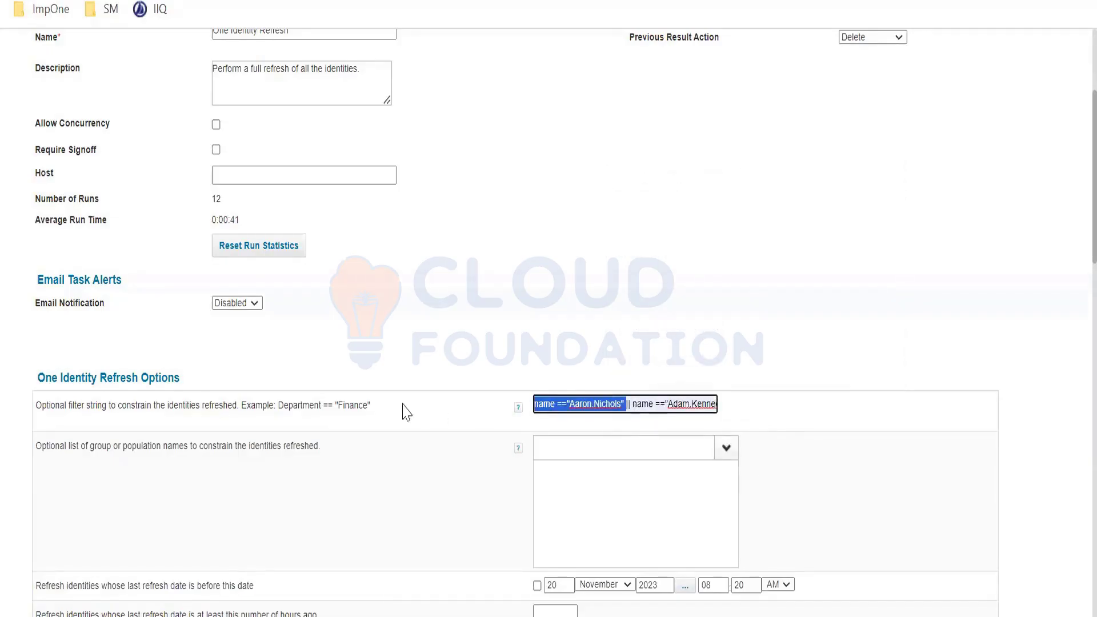
{"action": "left_click", "coordinate": [607, 400]}
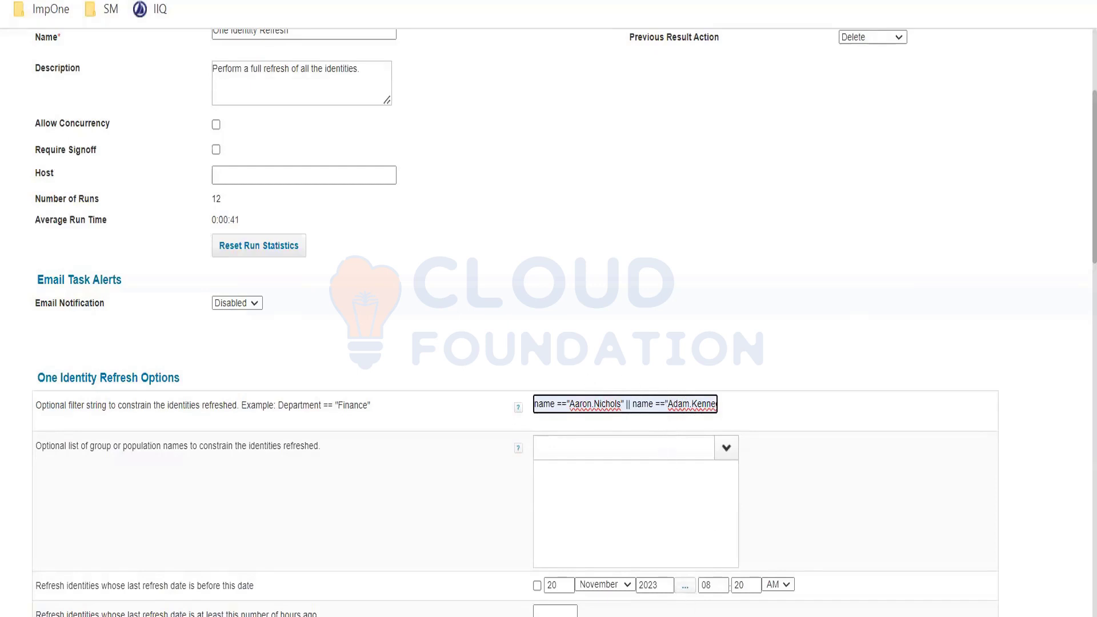
Switch to the Active Directory sheet in Excel and examine the EmployeeID column
{"action": "left_click", "coordinate": [686, 591]}
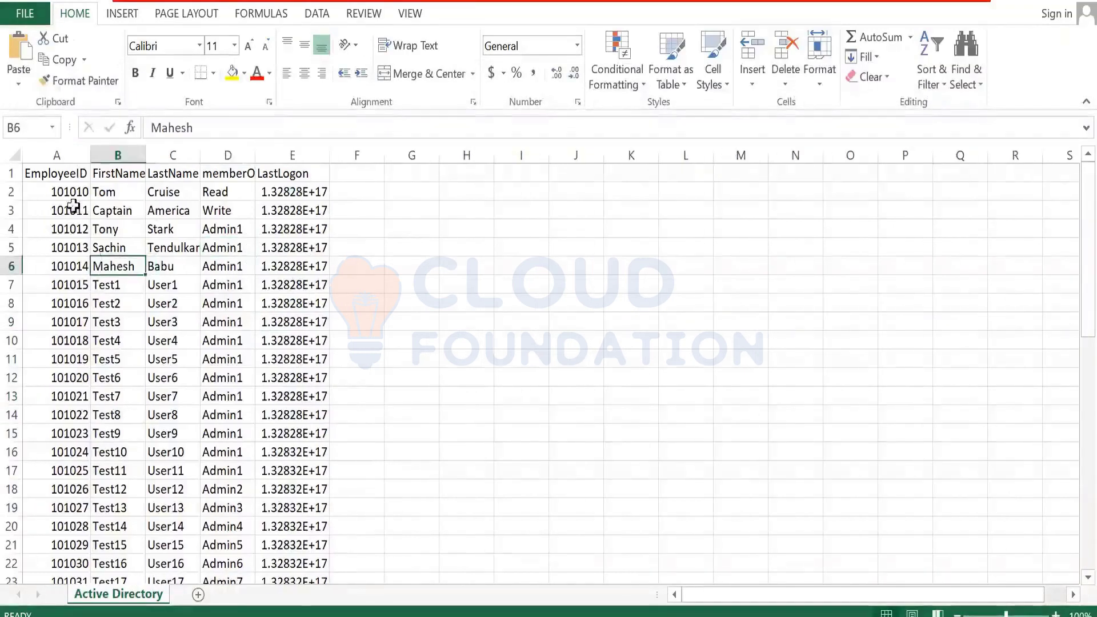
{"action": "left_click_drag", "start_coordinate": [71, 192], "coordinate": [47, 489]}
{"action": "left_click", "coordinate": [86, 266]}
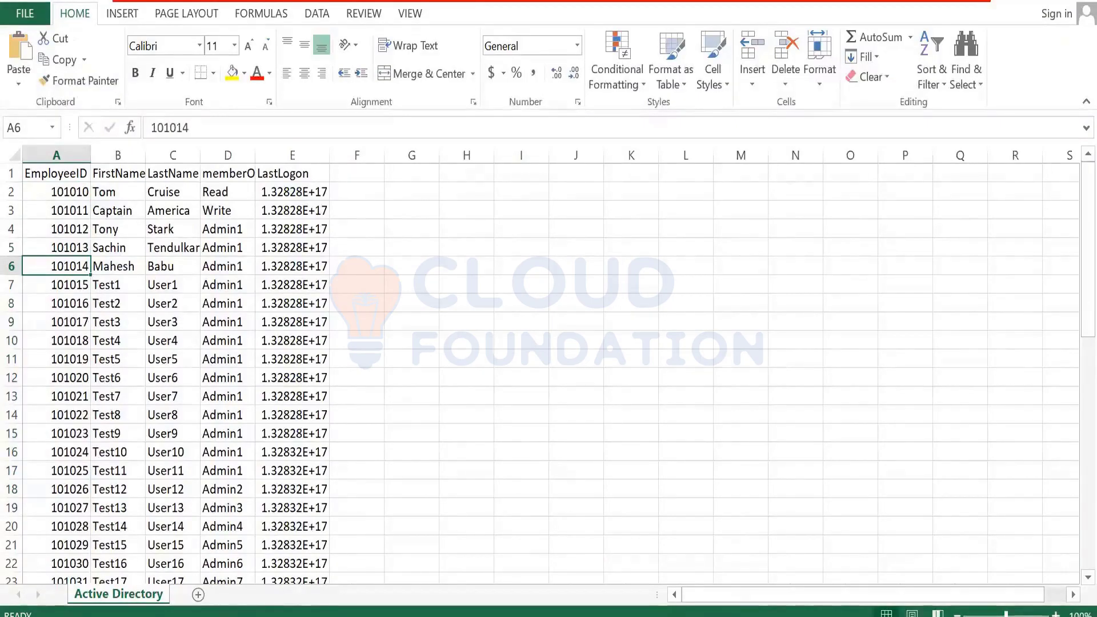
{"action": "key", "text": "alt+Tab"}
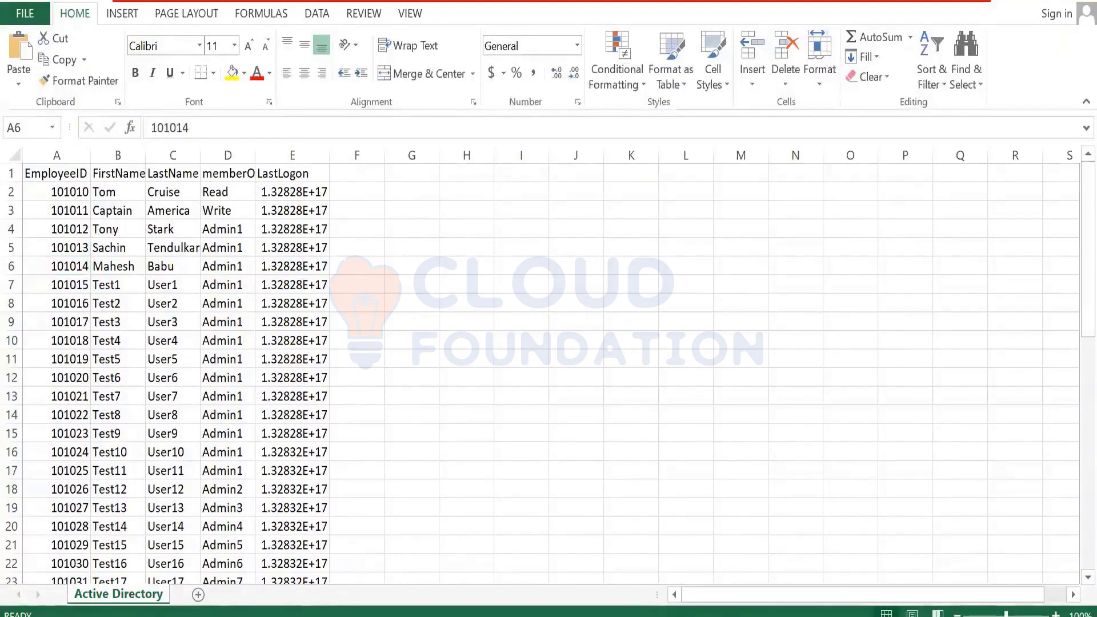
Copy the employee IDs in A2:A20 and paste them transposed into a new sheet starting at cell C6
{"action": "left_click_drag", "start_coordinate": [59, 194], "coordinate": [55, 524]}
{"action": "key", "text": "ctrl+c"}
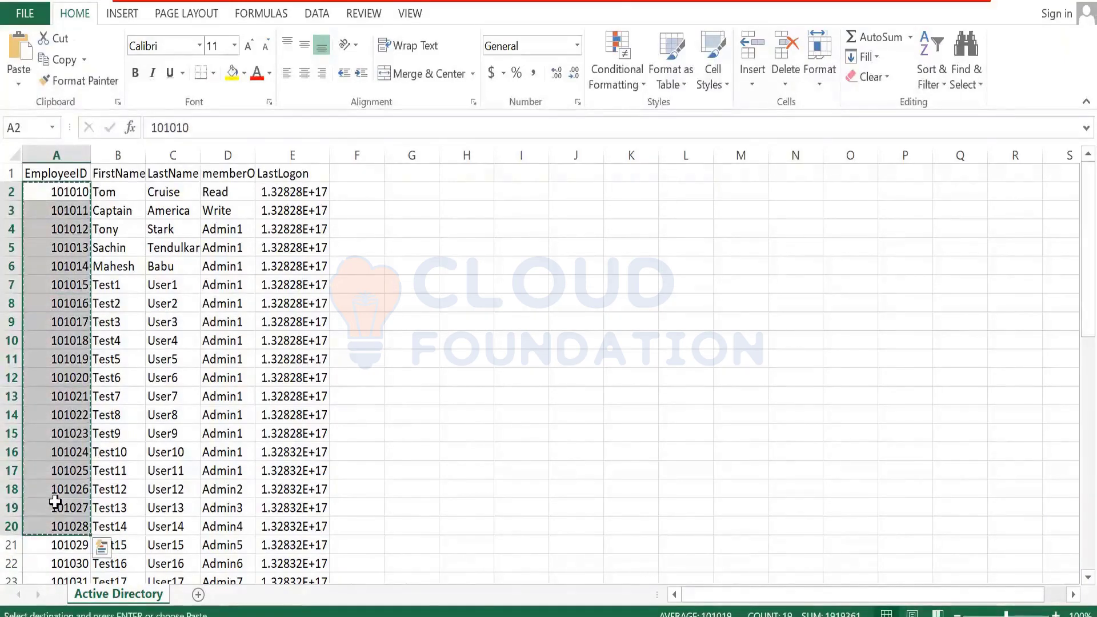
{"action": "left_click", "coordinate": [200, 595]}
{"action": "left_click", "coordinate": [152, 260]}
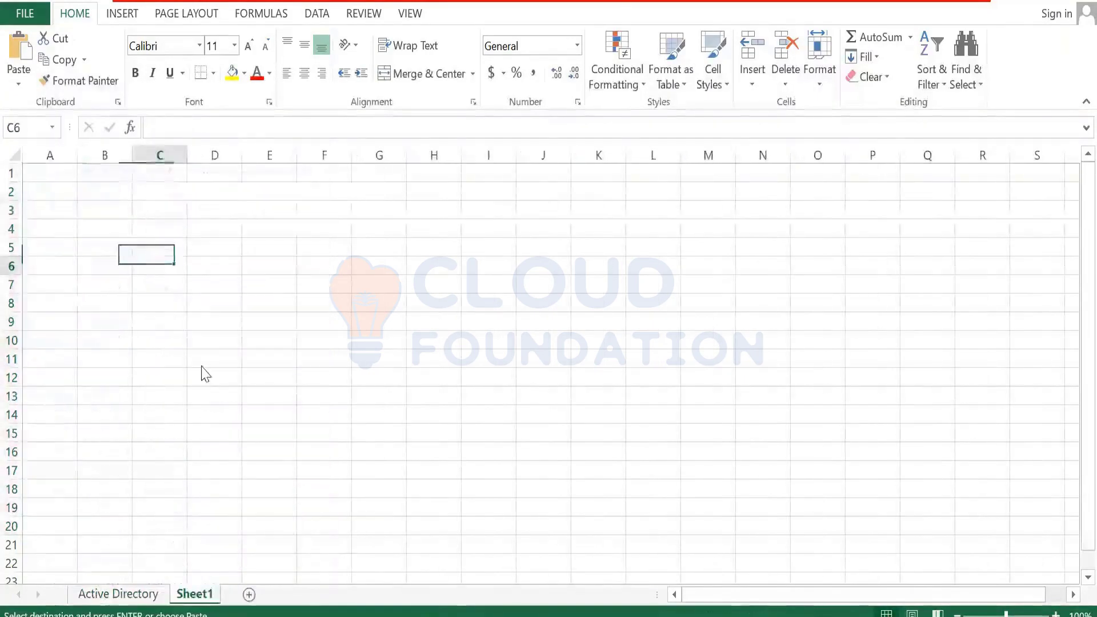
{"action": "right_click", "coordinate": [153, 254]}
{"action": "mouse_move", "coordinate": [213, 360]}
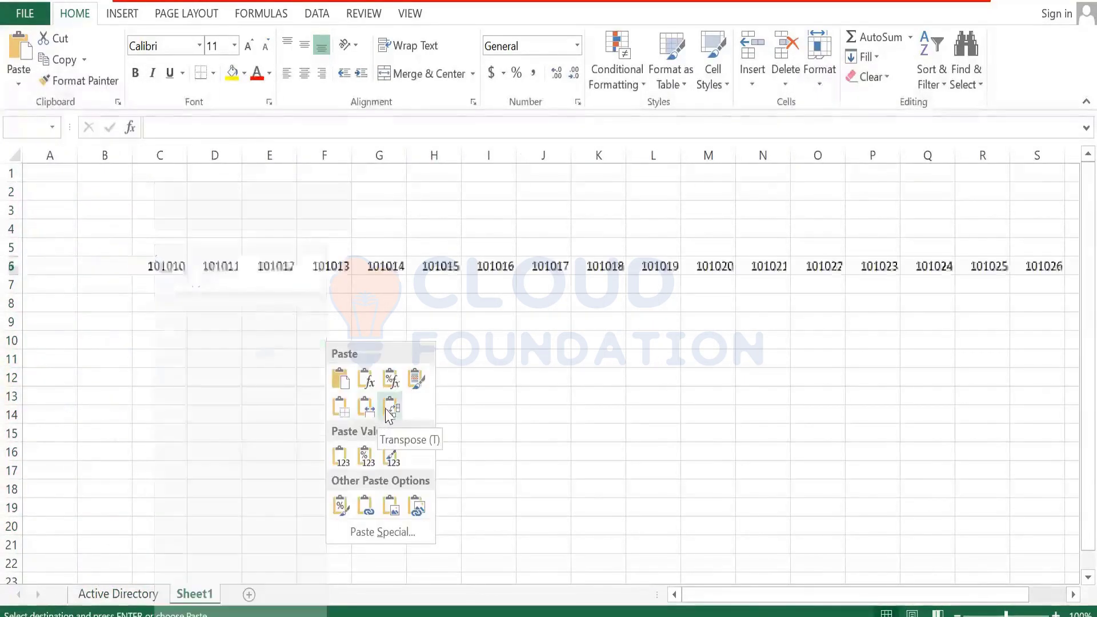
{"action": "left_click", "coordinate": [393, 411]}
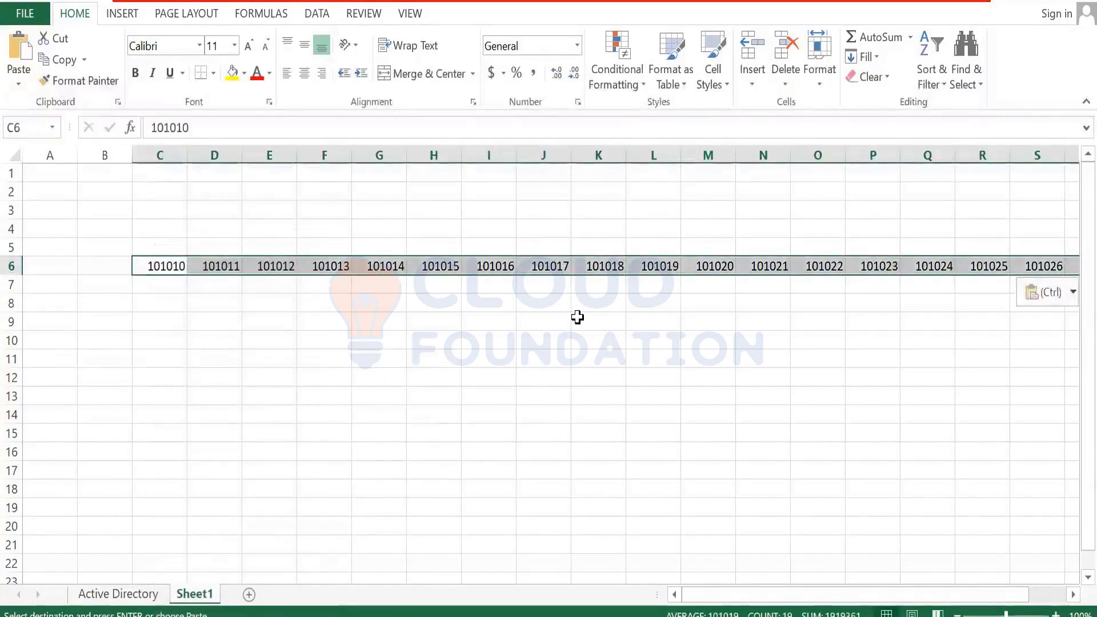
Copy the transposed ID row and paste it below the Task list in the Notepad++ notes
{"action": "key", "text": "ctrl+c"}
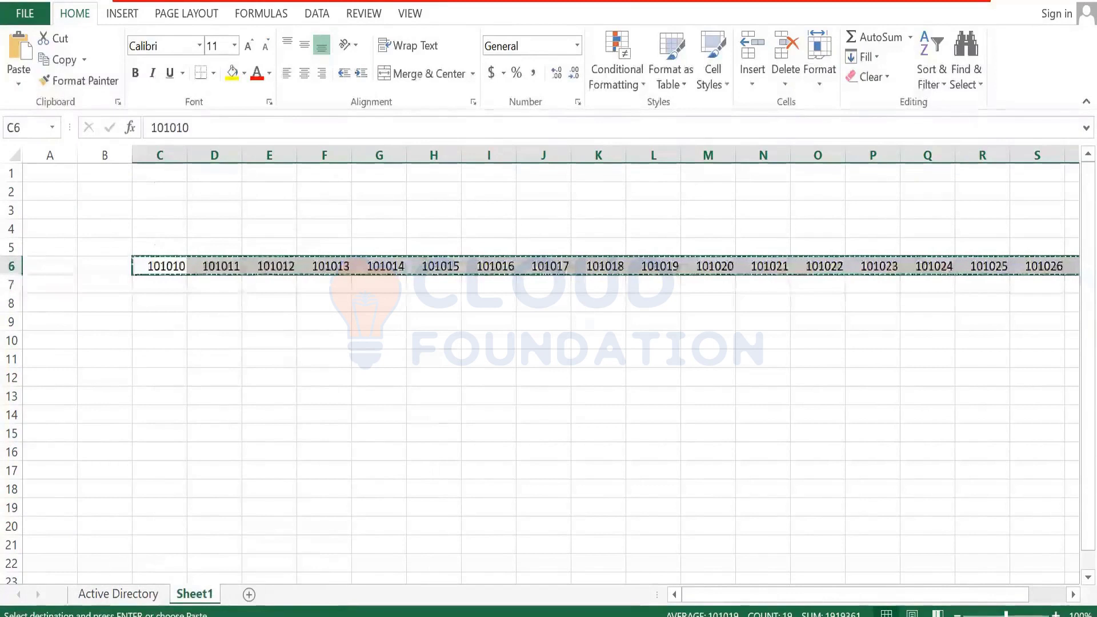
{"action": "key", "text": "alt+Tab"}
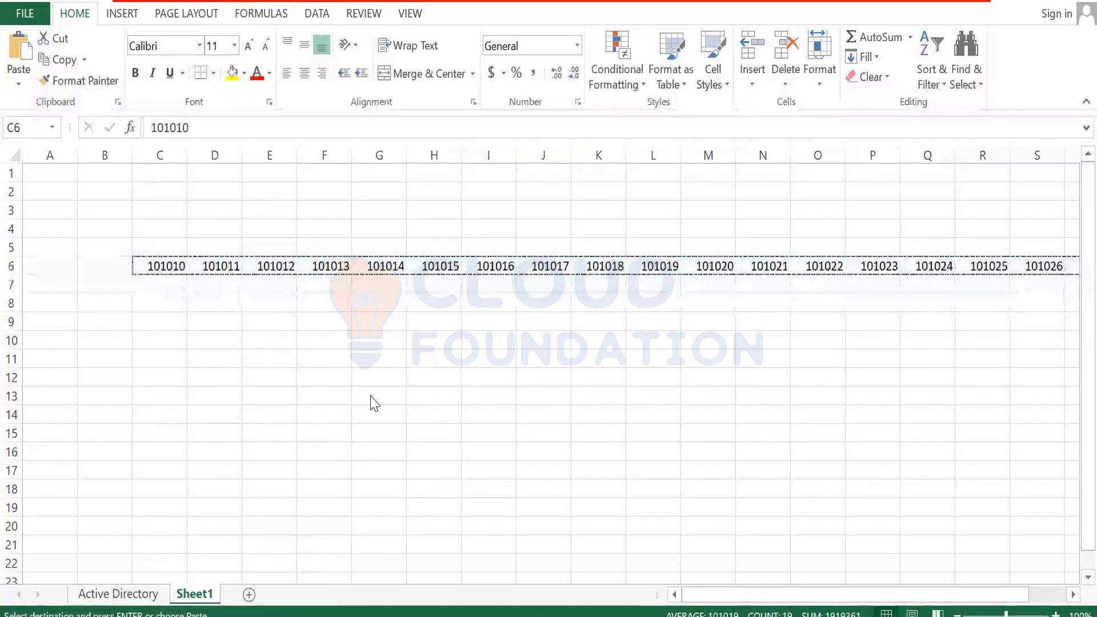
{"action": "key", "text": "Escape"}
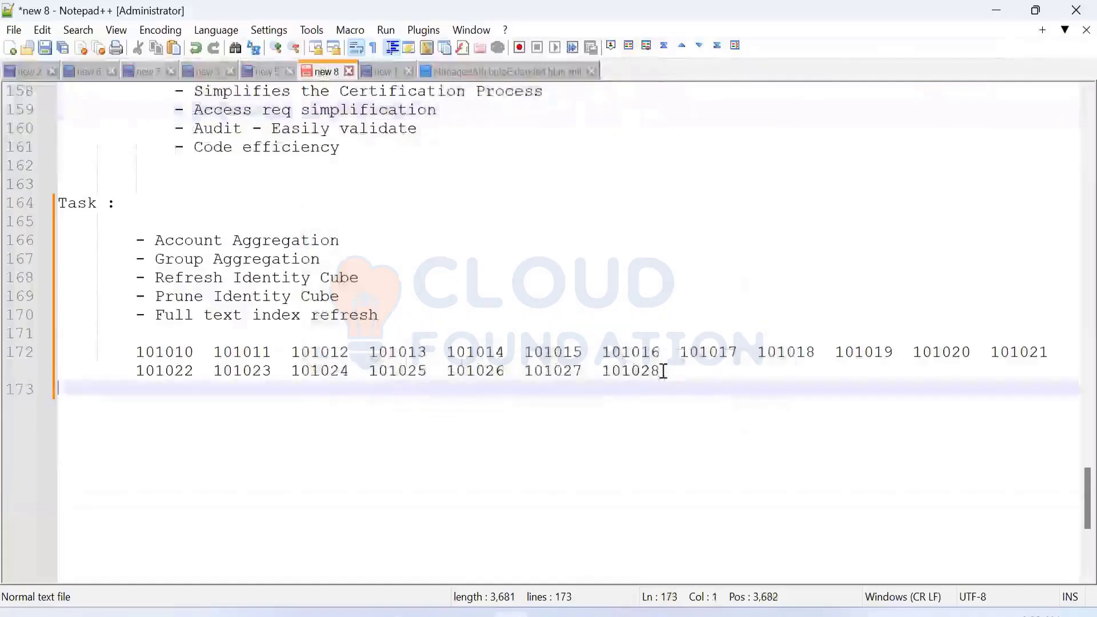
{"action": "left_click_drag", "start_coordinate": [663, 371], "coordinate": [137, 354]}
{"action": "left_click", "coordinate": [388, 371]}
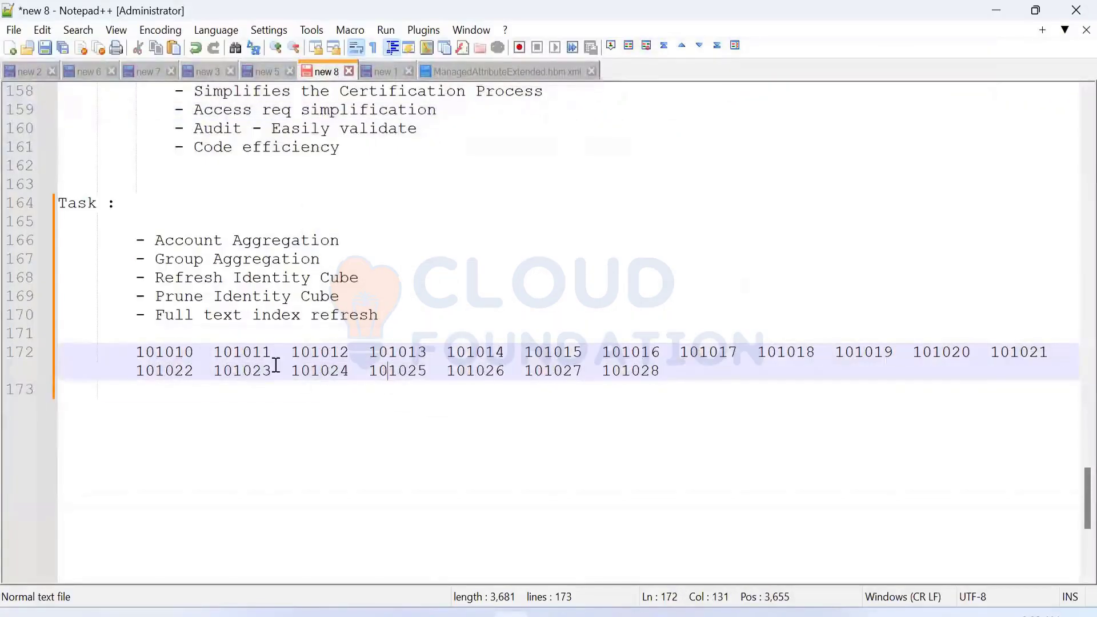
Set up a replacement of the gap between two IDs with || name =="
{"action": "left_click_drag", "start_coordinate": [292, 352], "coordinate": [276, 352]}
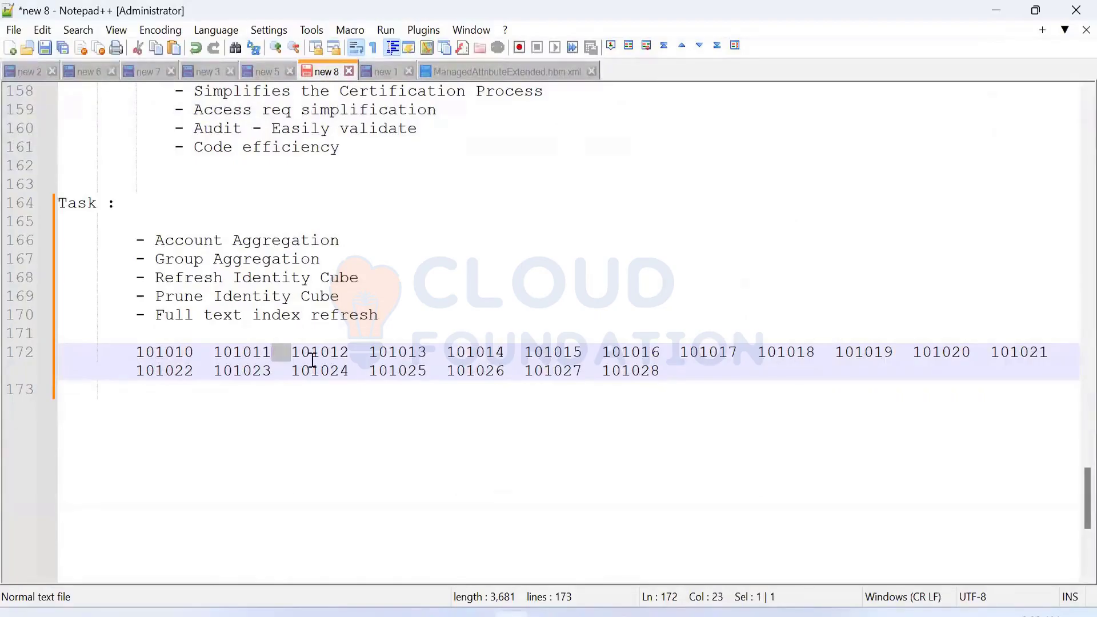
{"action": "key", "text": "ctrl+h"}
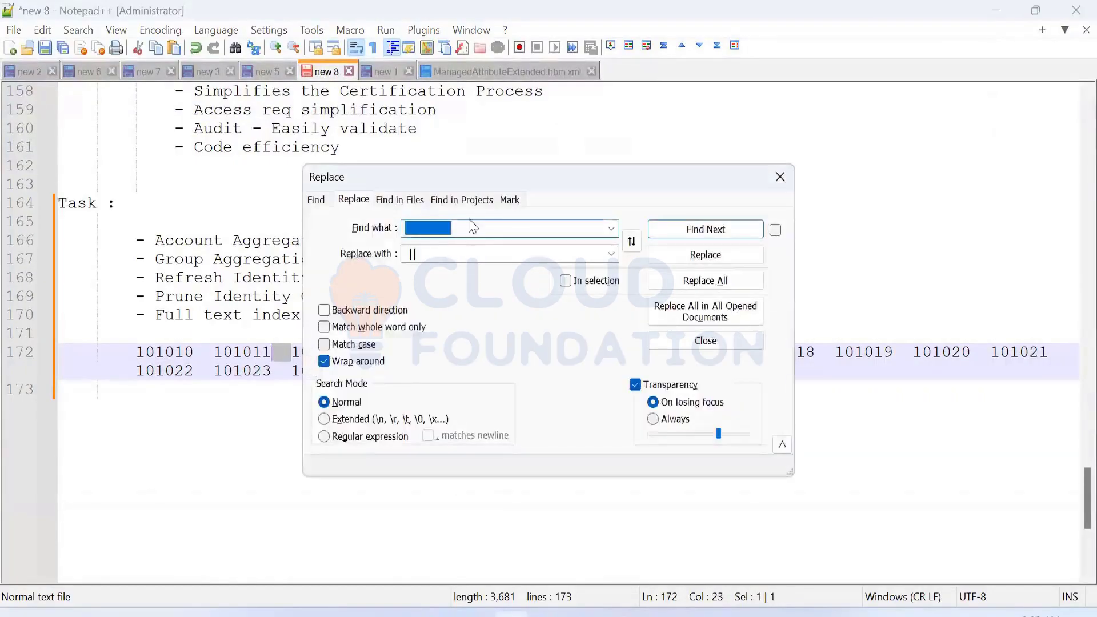
{"action": "left_click", "coordinate": [455, 255]}
{"action": "left_click", "coordinate": [457, 254]}
{"action": "type", "text": "name"}
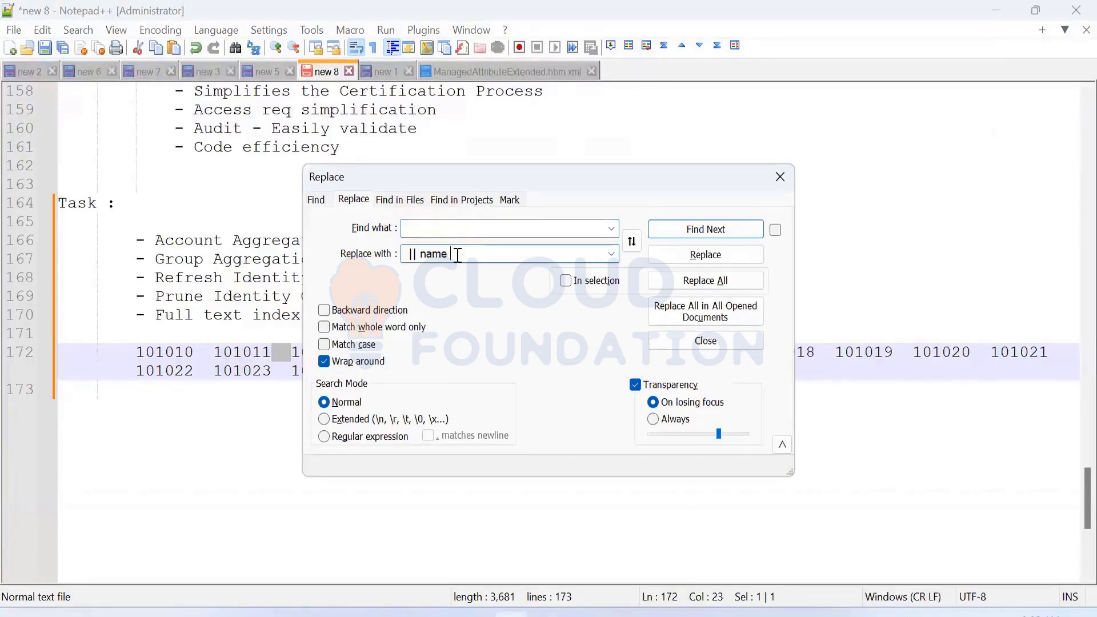
{"action": "type", "text": " ==\""}
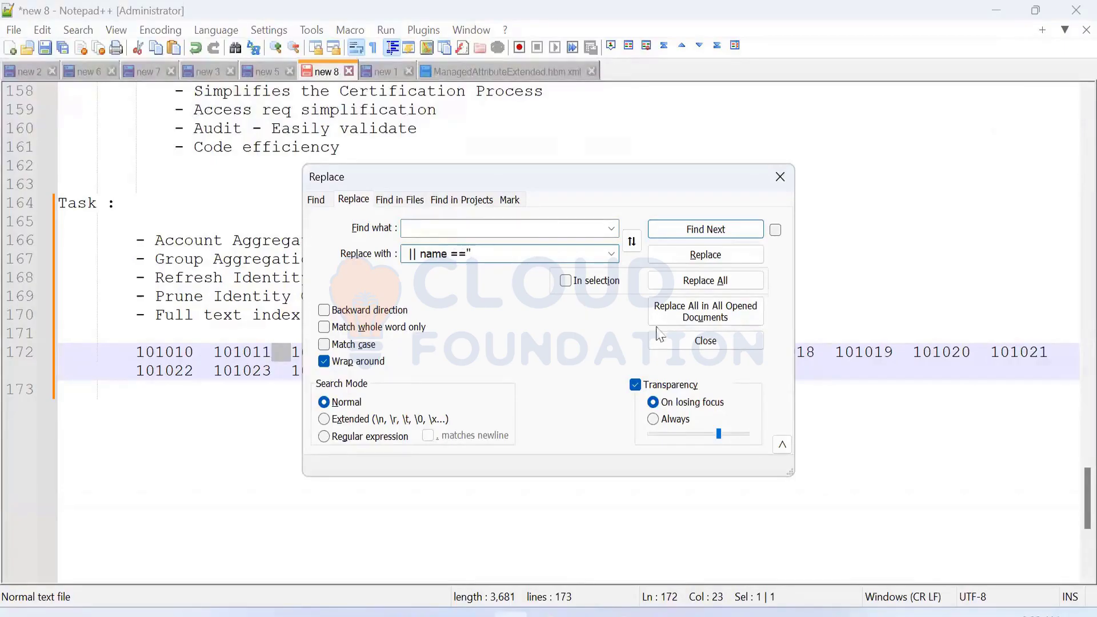
Try replacing every such gap in the whole file, and undo the replacement
{"action": "left_click", "coordinate": [722, 283]}
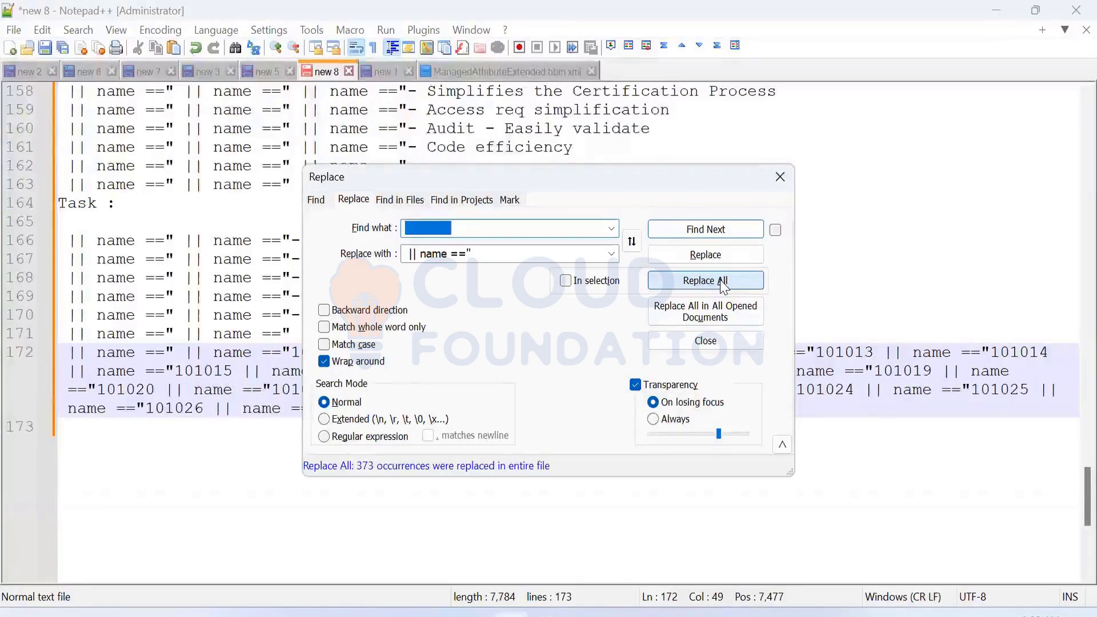
{"action": "left_click", "coordinate": [109, 296]}
{"action": "key", "text": "ctrl+z"}
Select the ID row, try replacing all gaps again without limiting the scope, and undo the replacement
{"action": "left_click", "coordinate": [259, 482]}
{"action": "scroll", "coordinate": [250, 481], "scroll_direction": "down", "scroll_amount": 9}
{"action": "scroll", "coordinate": [250, 482], "scroll_direction": "down", "scroll_amount": 20}
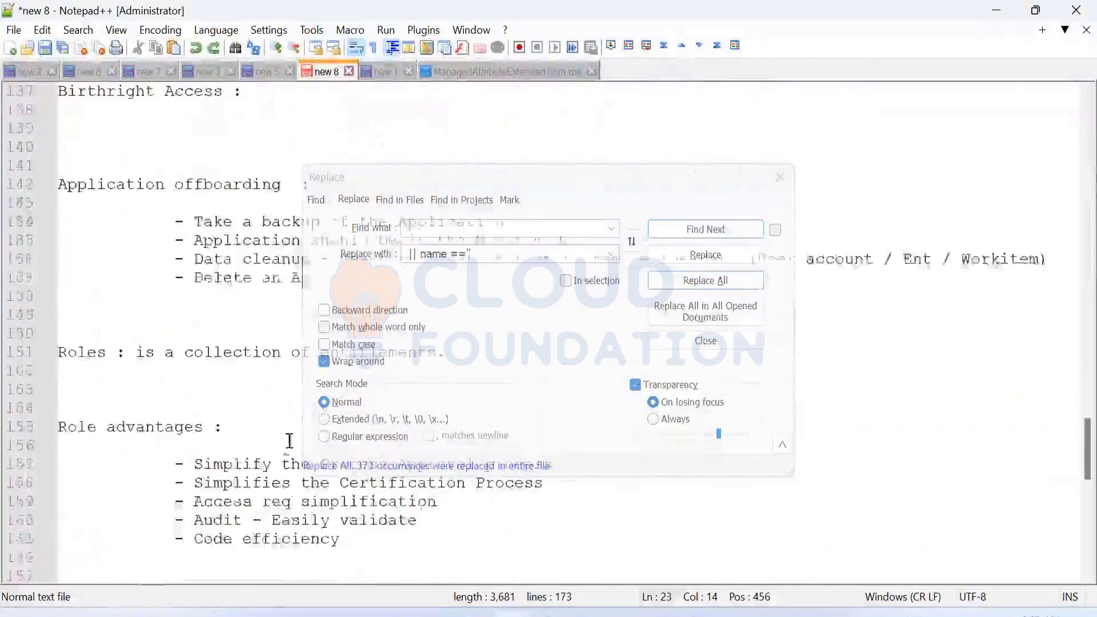
{"action": "scroll", "coordinate": [220, 466], "scroll_direction": "down", "scroll_amount": 5}
{"action": "scroll", "coordinate": [172, 451], "scroll_direction": "up", "scroll_amount": 1}
{"action": "left_click_drag", "start_coordinate": [134, 445], "coordinate": [529, 489]}
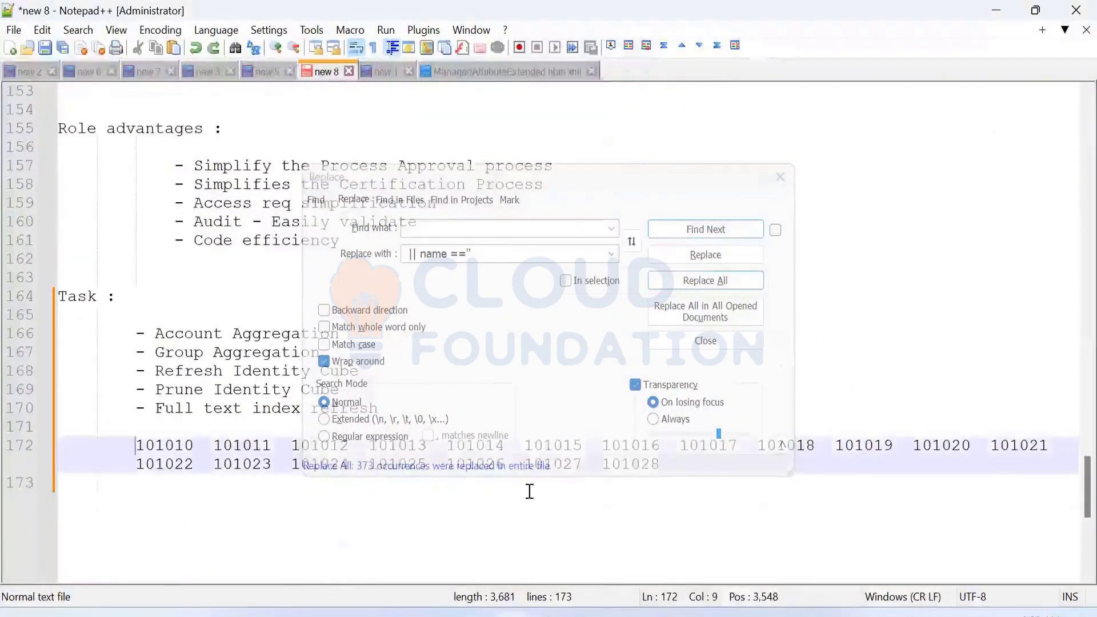
{"action": "left_click_drag", "start_coordinate": [671, 490], "coordinate": [705, 466]}
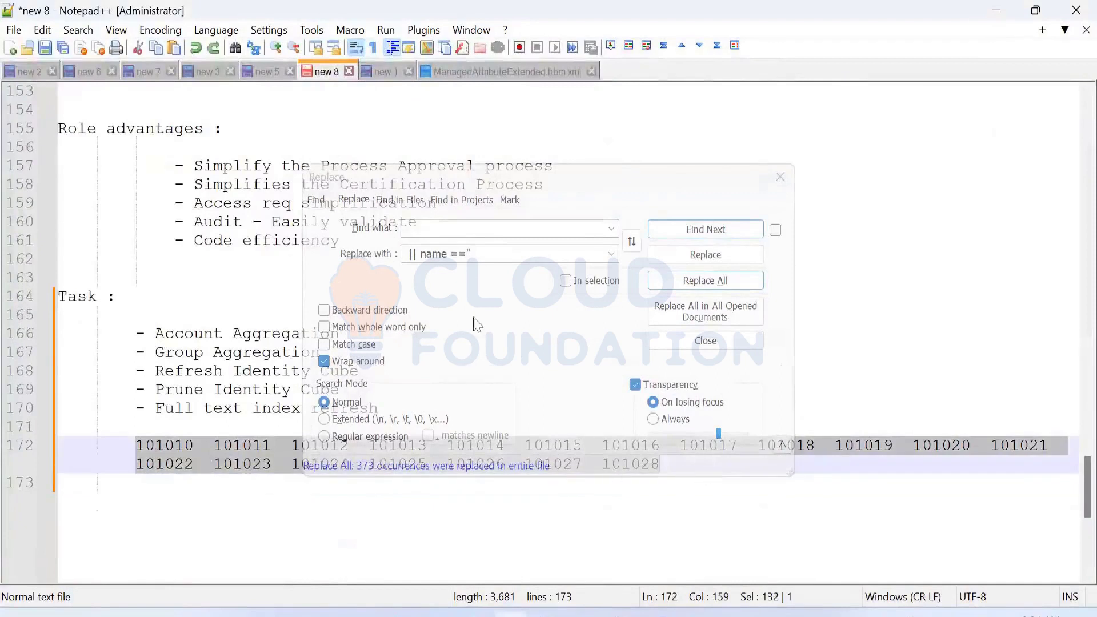
{"action": "left_click", "coordinate": [692, 280]}
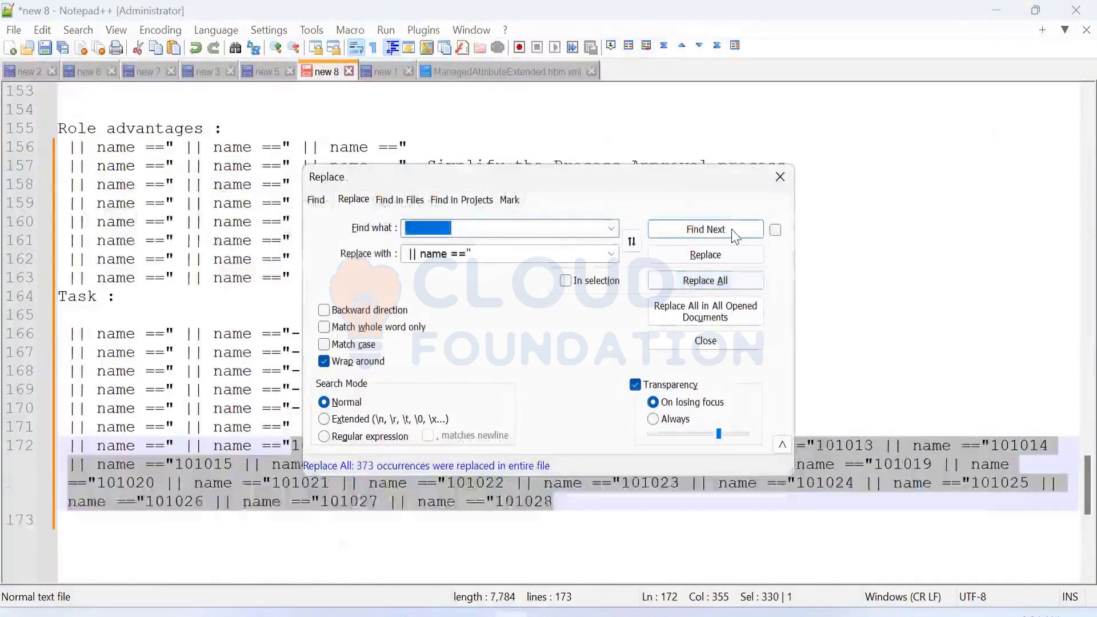
{"action": "left_click", "coordinate": [245, 494]}
{"action": "key", "text": "ctrl+z"}
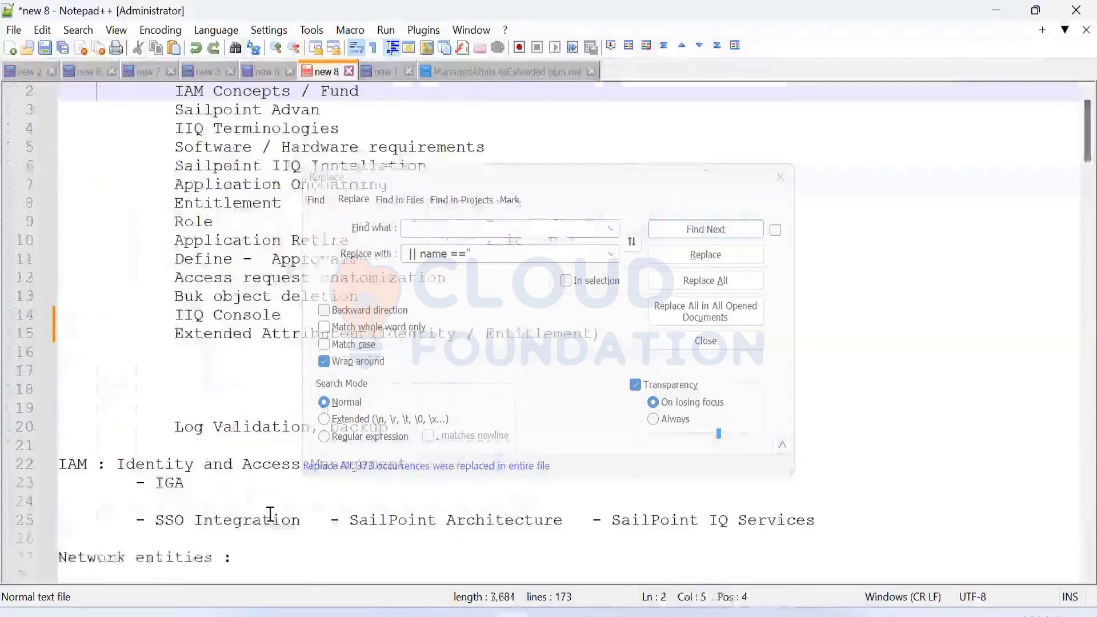
Replace all gaps with " || name ==" only within the selected ID row
{"action": "scroll", "coordinate": [1073, 257], "scroll_direction": "down", "scroll_amount": 20}
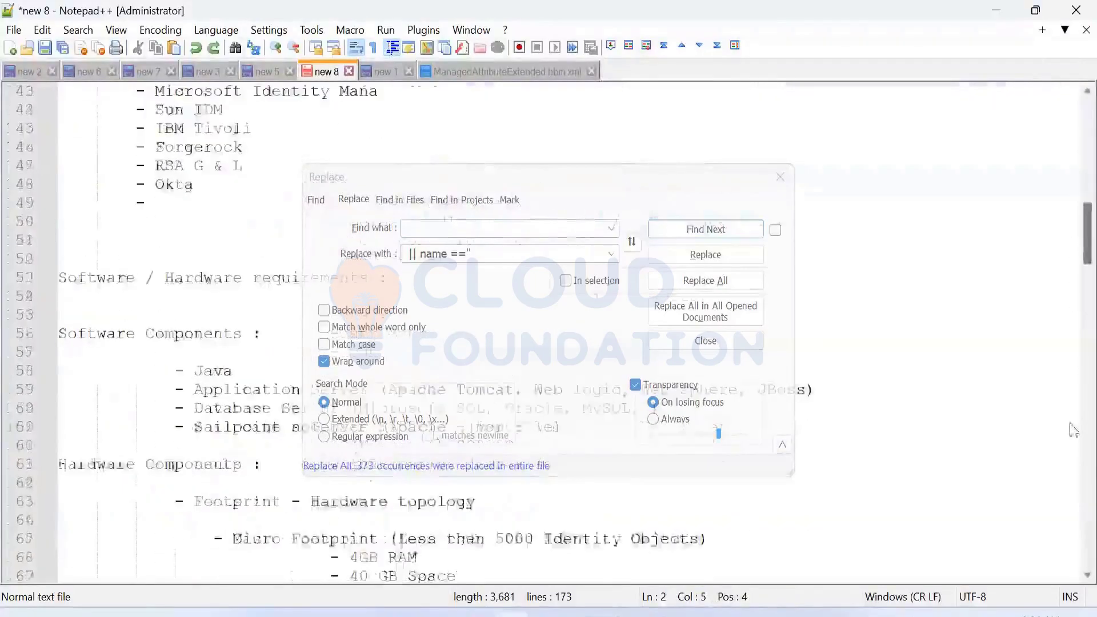
{"action": "scroll", "coordinate": [1074, 485], "scroll_direction": "down", "scroll_amount": 11}
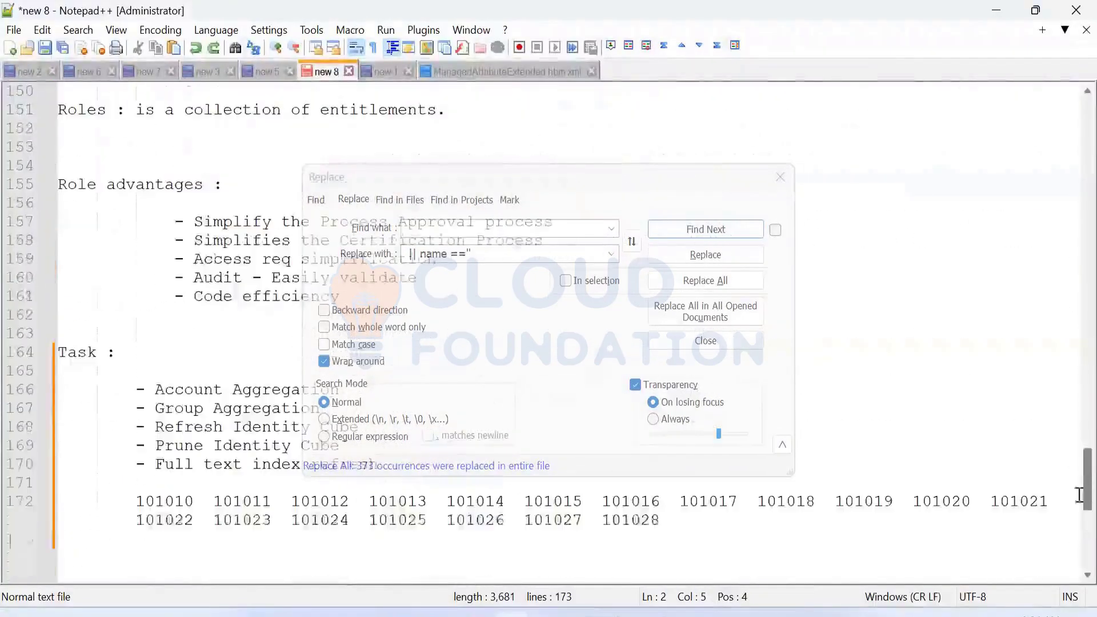
{"action": "left_click_drag", "start_coordinate": [659, 518], "coordinate": [137, 498]}
{"action": "left_click", "coordinate": [565, 281]}
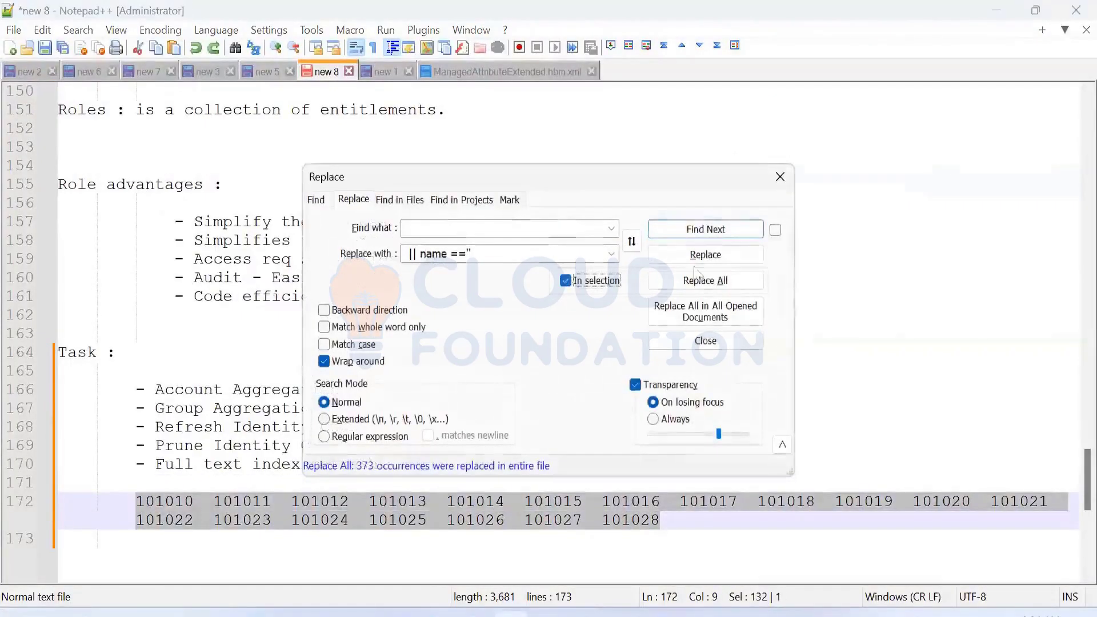
{"action": "left_click", "coordinate": [409, 257]}
{"action": "key", "text": "Home"}
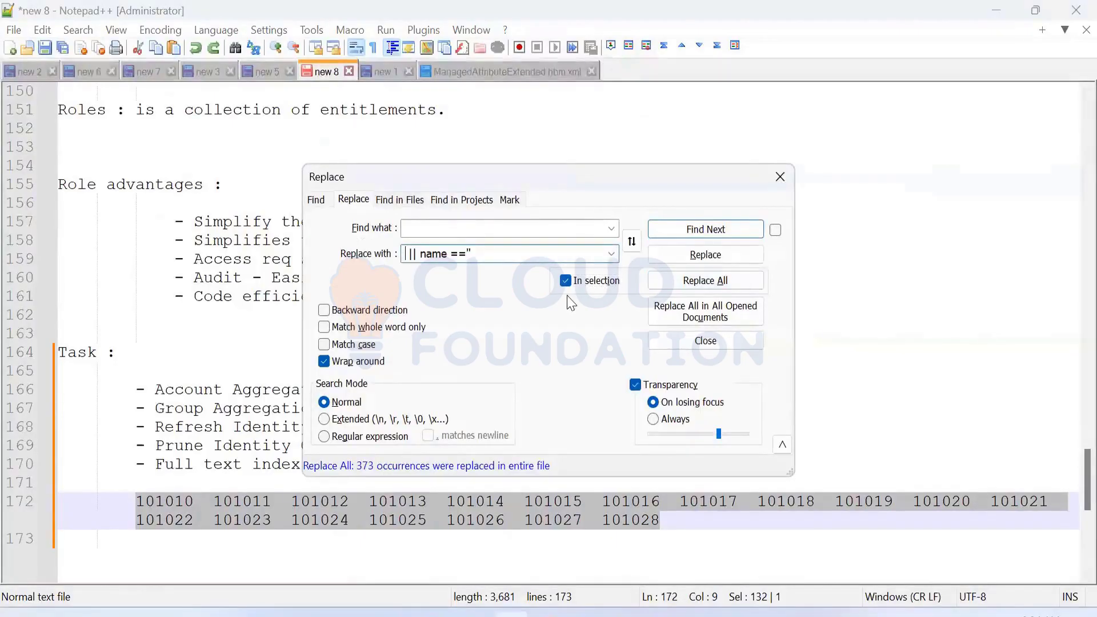
{"action": "type", "text": "\""}
{"action": "left_click", "coordinate": [707, 281]}
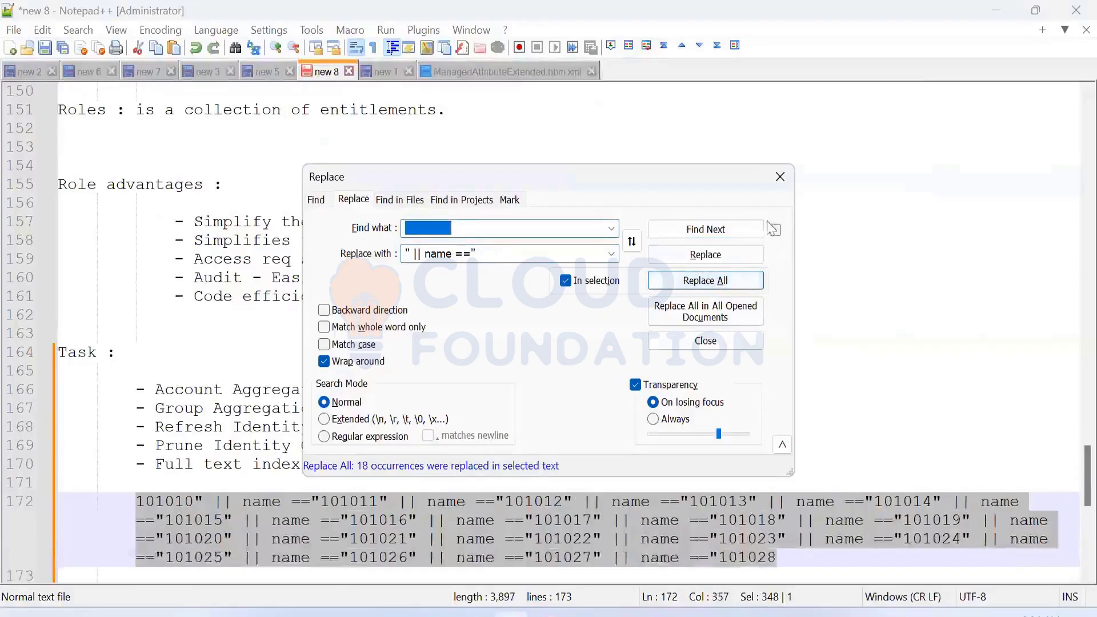
{"action": "left_click", "coordinate": [779, 178]}
Complete the expression by inserting name ==" before the first ID and a closing quotation mark after the last
{"action": "left_click", "coordinate": [467, 548]}
{"action": "left_click", "coordinate": [457, 539]}
{"action": "left_click_drag", "start_coordinate": [457, 538], "coordinate": [534, 539]}
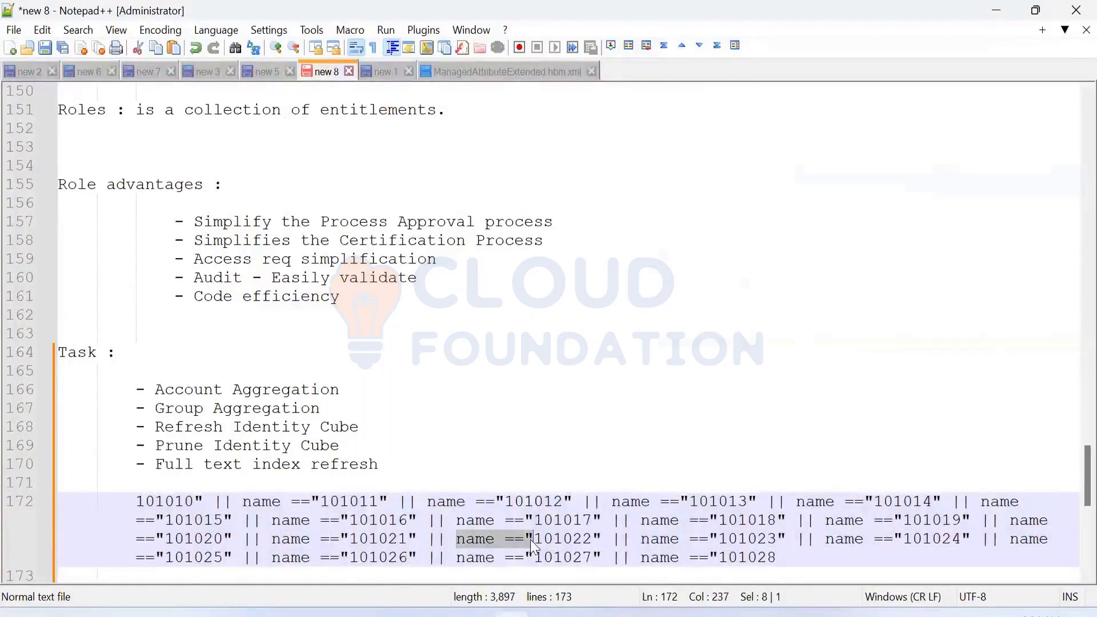
{"action": "left_click", "coordinate": [136, 501]}
{"action": "key", "text": "ctrl+v"}
{"action": "left_click", "coordinate": [834, 558]}
{"action": "type", "text": "\""}
Check the || separators and name conditions of the filter expression, and select the whole expression
{"action": "left_click_drag", "start_coordinate": [862, 560], "coordinate": [135, 506]}
{"action": "left_click", "coordinate": [183, 517]}
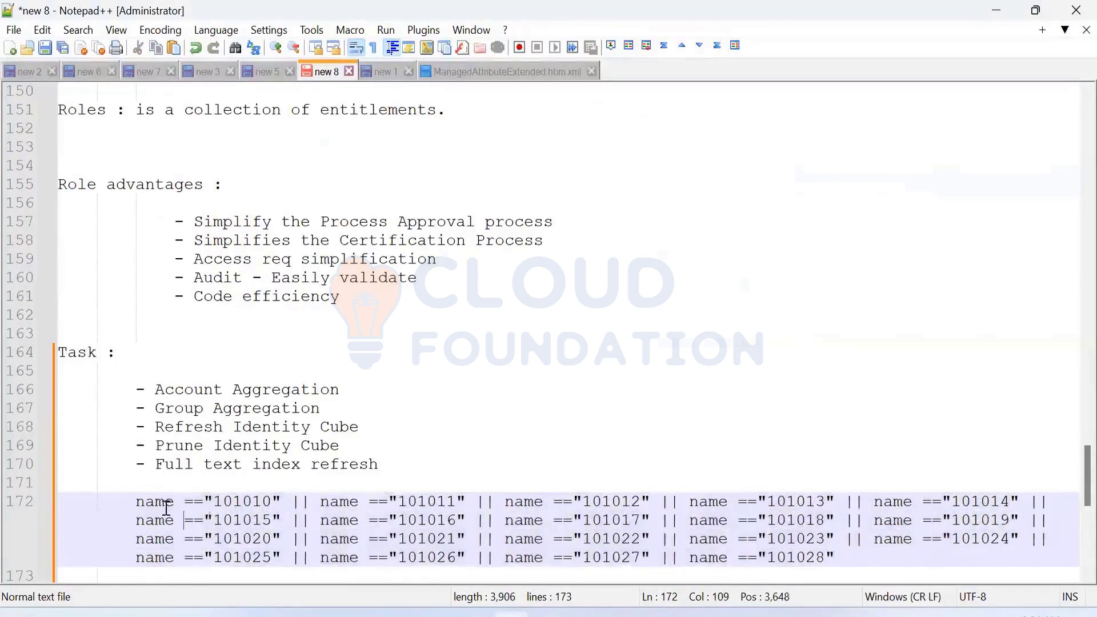
{"action": "left_click_drag", "start_coordinate": [293, 505], "coordinate": [315, 505]}
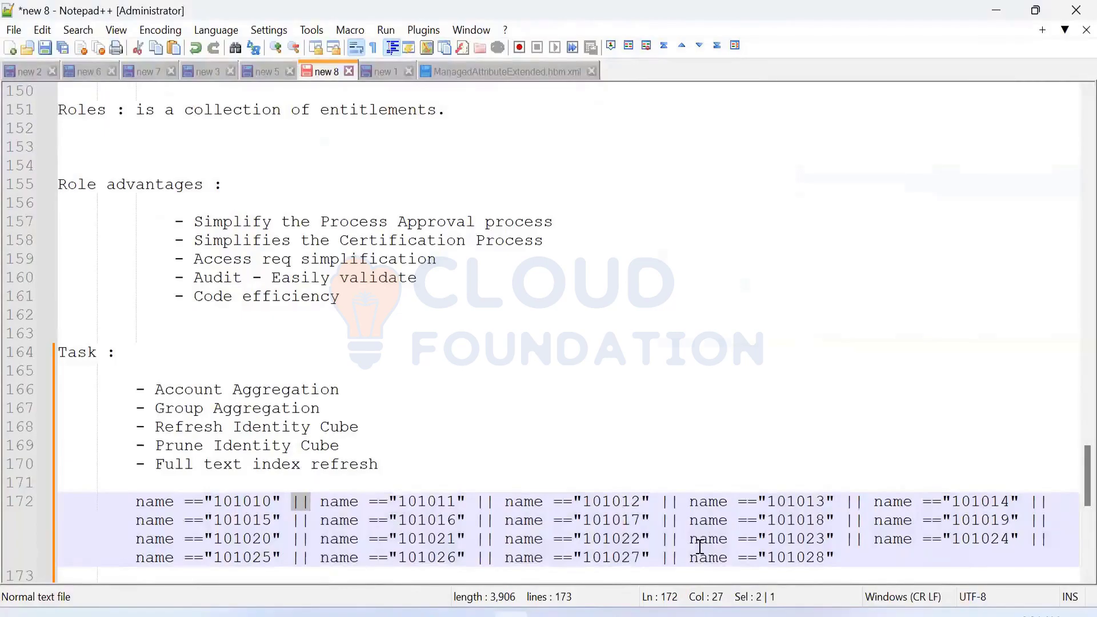
{"action": "left_click_drag", "start_coordinate": [834, 558], "coordinate": [132, 505]}
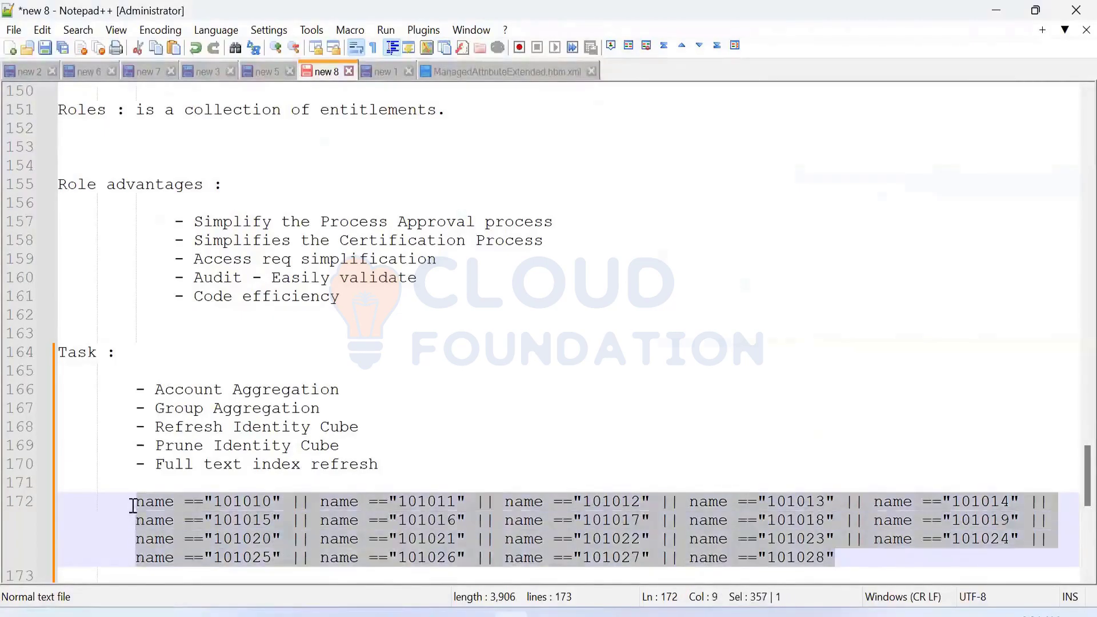
{"action": "scroll", "coordinate": [489, 505], "scroll_direction": "down", "scroll_amount": 1}
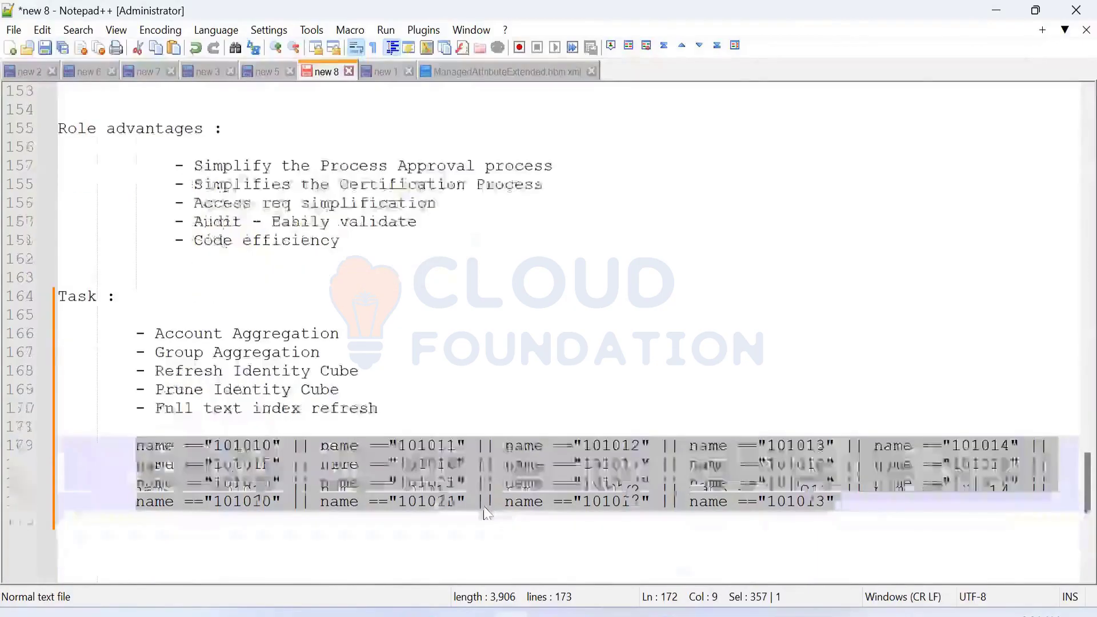
{"action": "left_click", "coordinate": [505, 464]}
{"action": "left_click", "coordinate": [735, 501]}
{"action": "left_click_drag", "start_coordinate": [844, 502], "coordinate": [135, 448]}
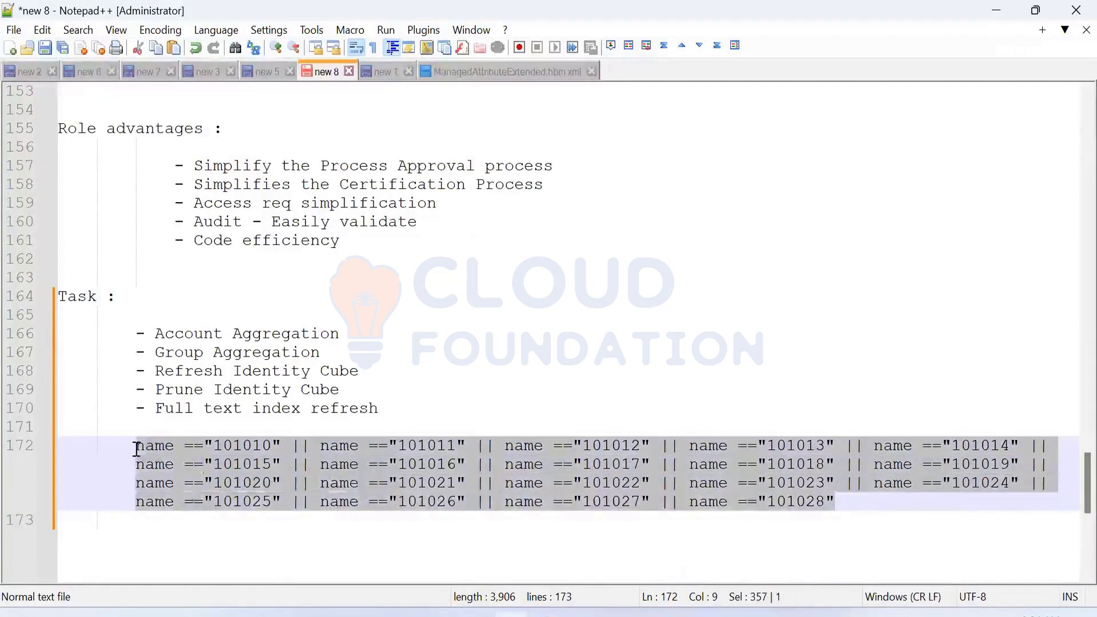
Switch to SailPoint IdentityIQ and examine the optional filter string setting and its example in the One Identity Refresh task
{"action": "left_click", "coordinate": [277, 465]}
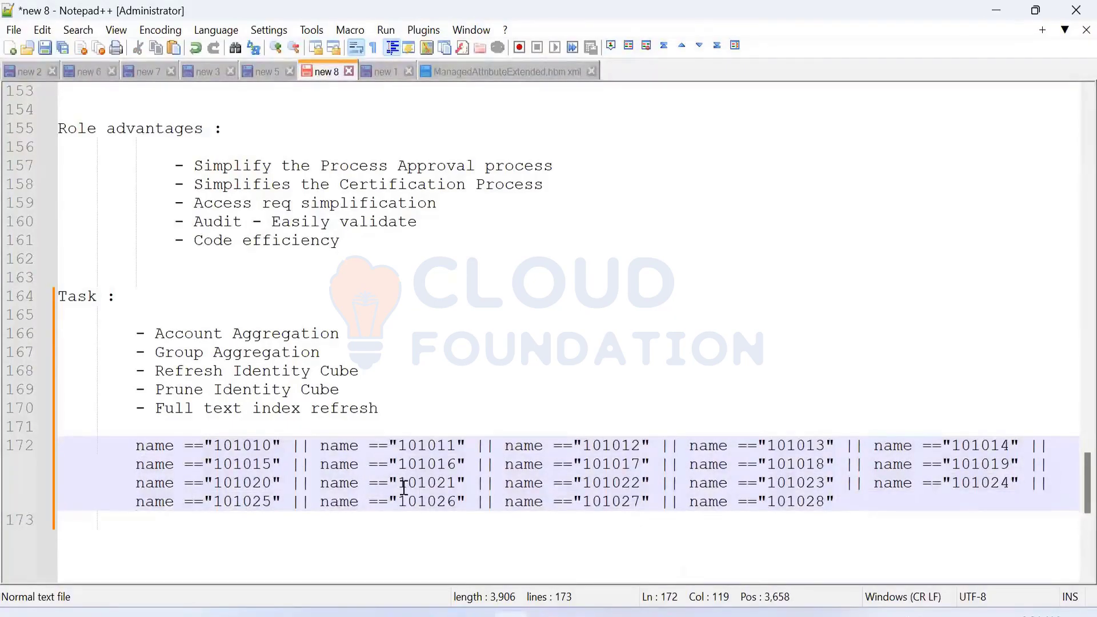
{"action": "key", "text": "alt+Tab"}
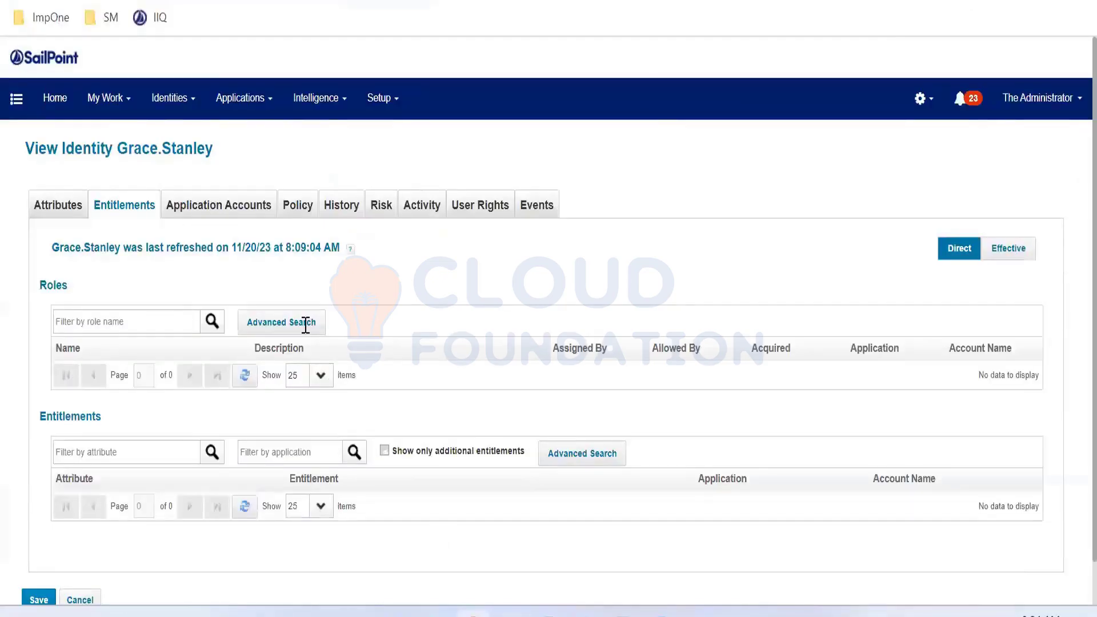
{"action": "key", "text": "alt+Tab"}
{"action": "scroll", "coordinate": [478, 386], "scroll_direction": "down", "scroll_amount": 3}
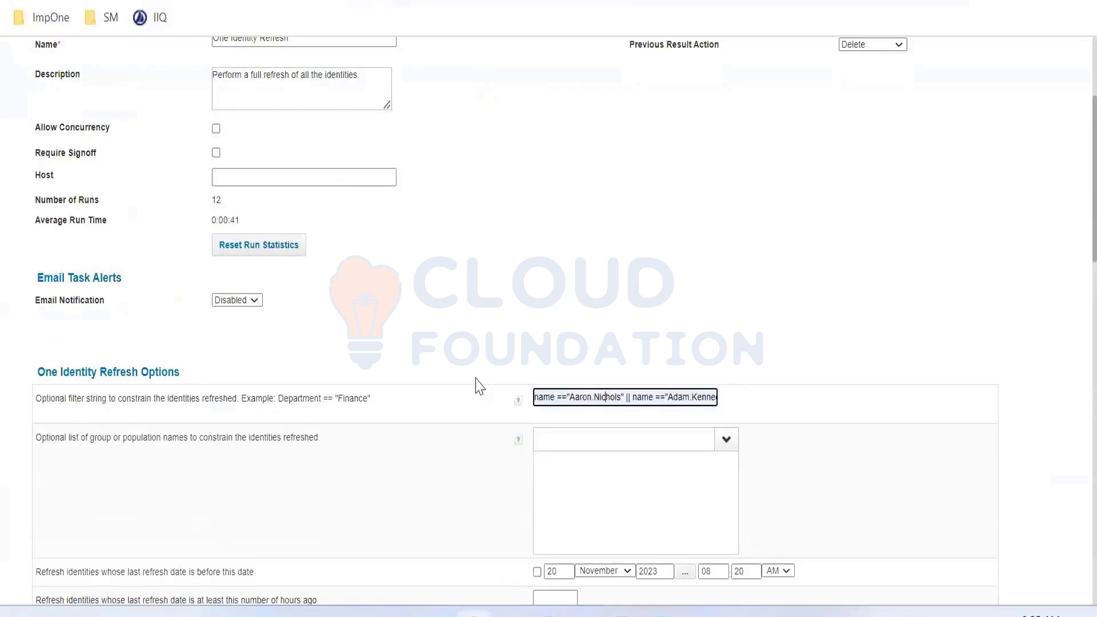
{"action": "scroll", "coordinate": [479, 386], "scroll_direction": "down", "scroll_amount": 2}
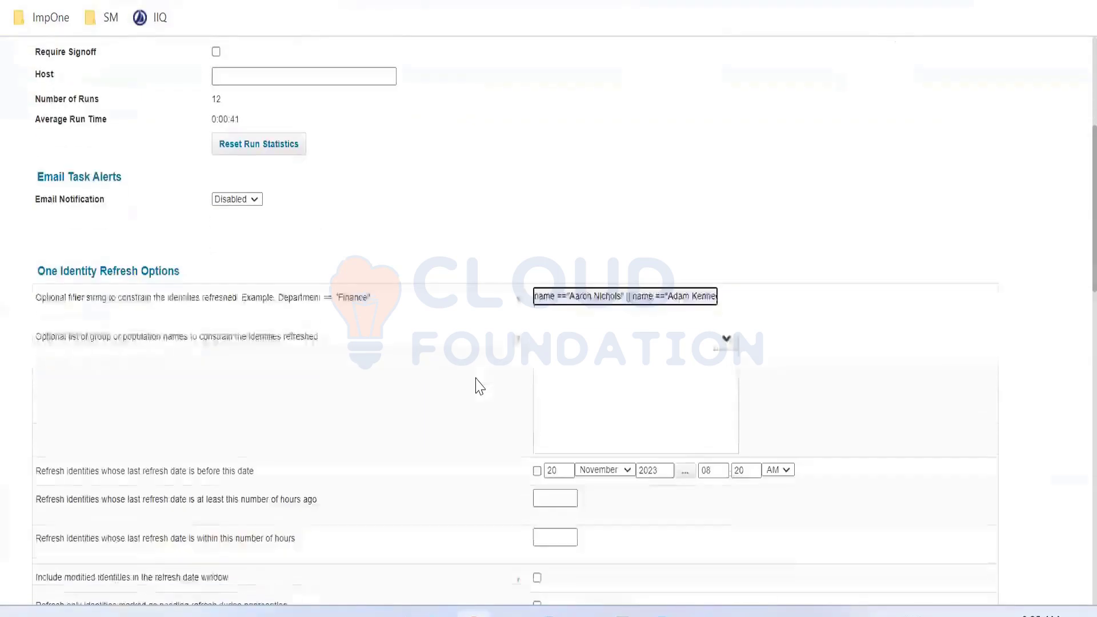
{"action": "left_click", "coordinate": [75, 264]}
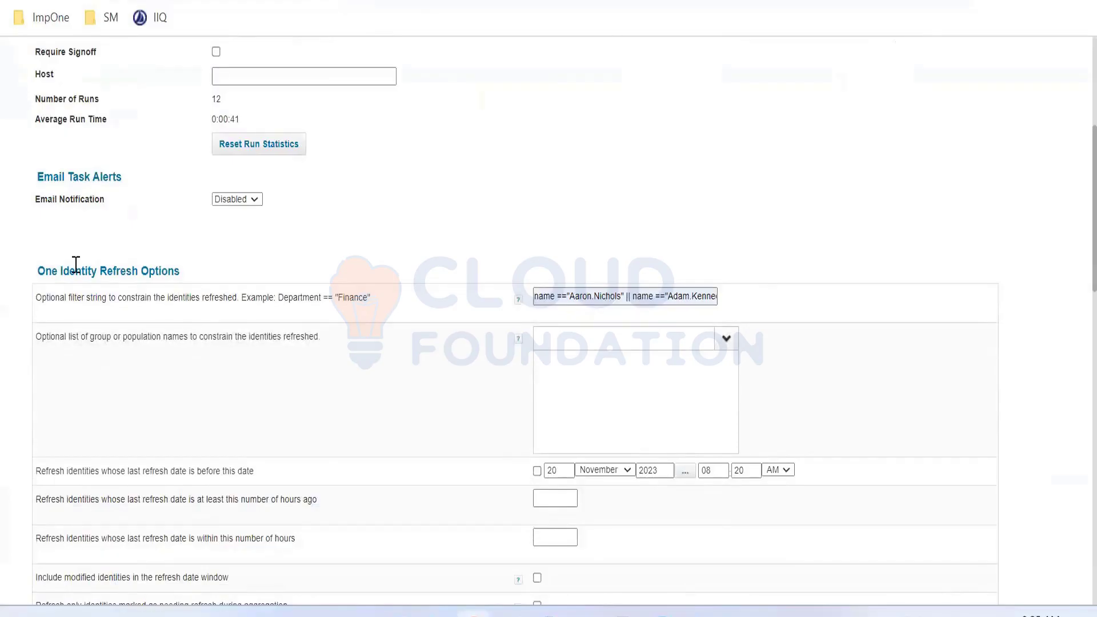
{"action": "left_click", "coordinate": [566, 295]}
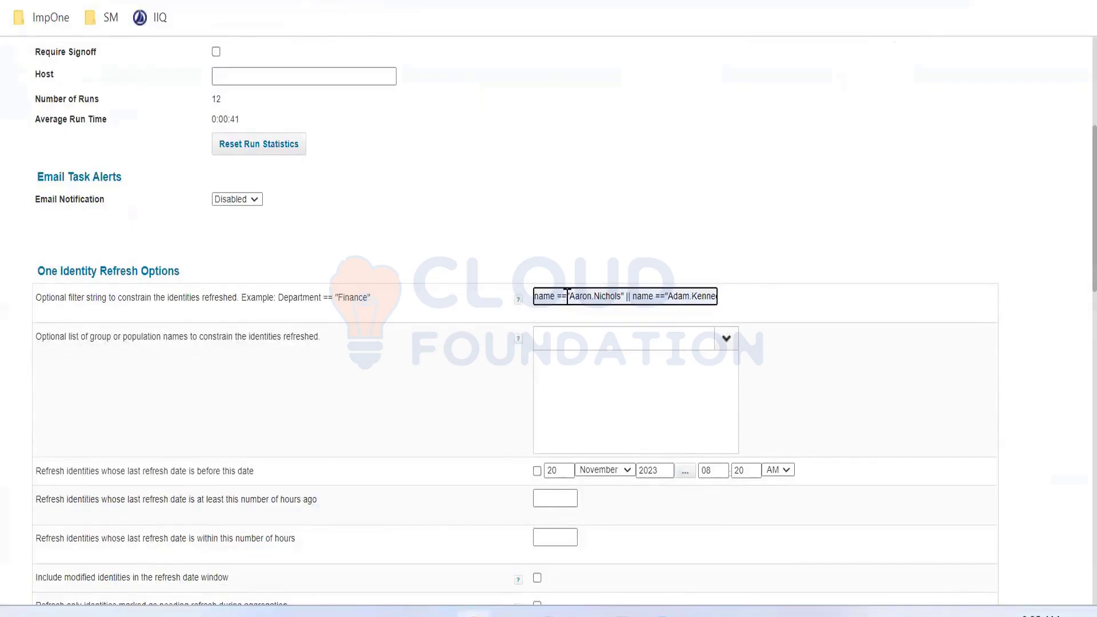
{"action": "left_click_drag", "start_coordinate": [147, 301], "coordinate": [457, 310]}
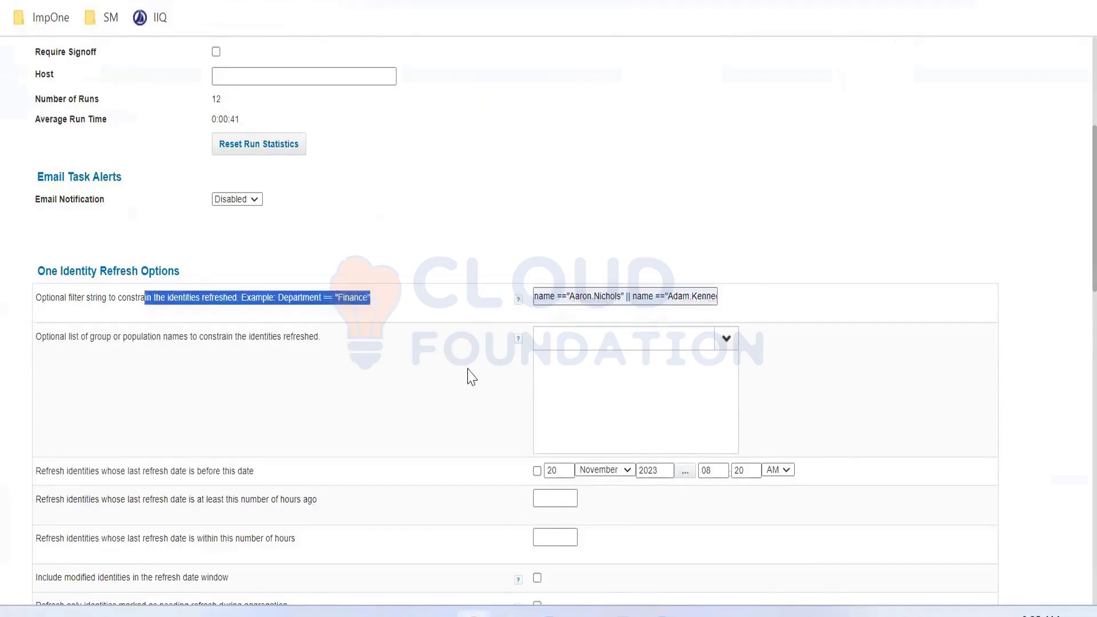
{"action": "scroll", "coordinate": [470, 374], "scroll_direction": "down", "scroll_amount": 3}
{"action": "scroll", "coordinate": [554, 406], "scroll_direction": "up", "scroll_amount": 3}
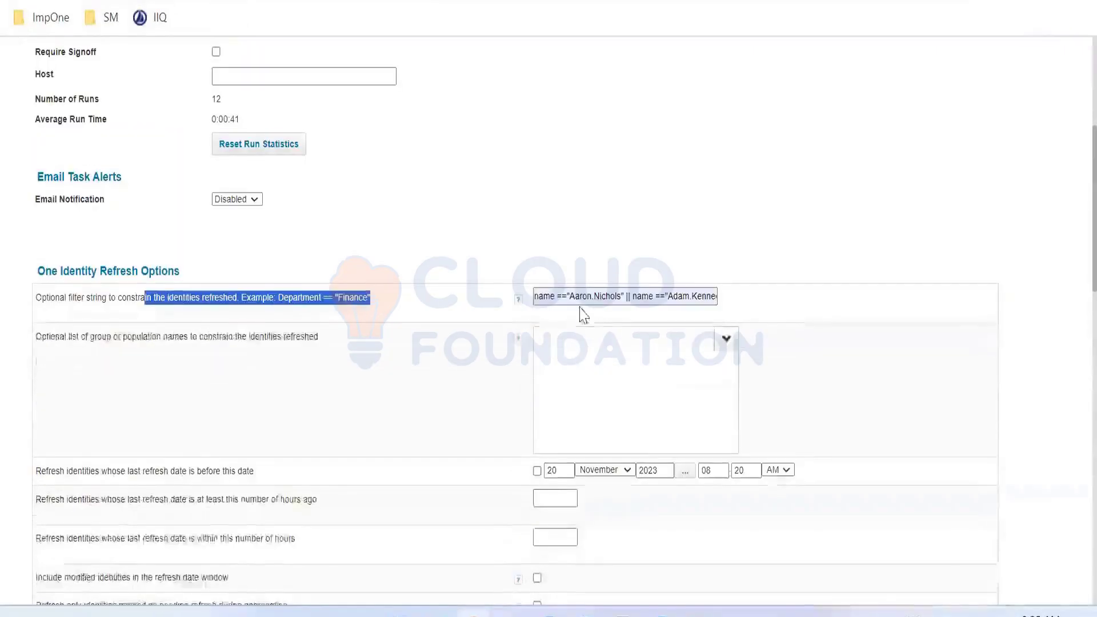
Check the name conditions already entered in the task's optional filter string
{"action": "left_click", "coordinate": [561, 294]}
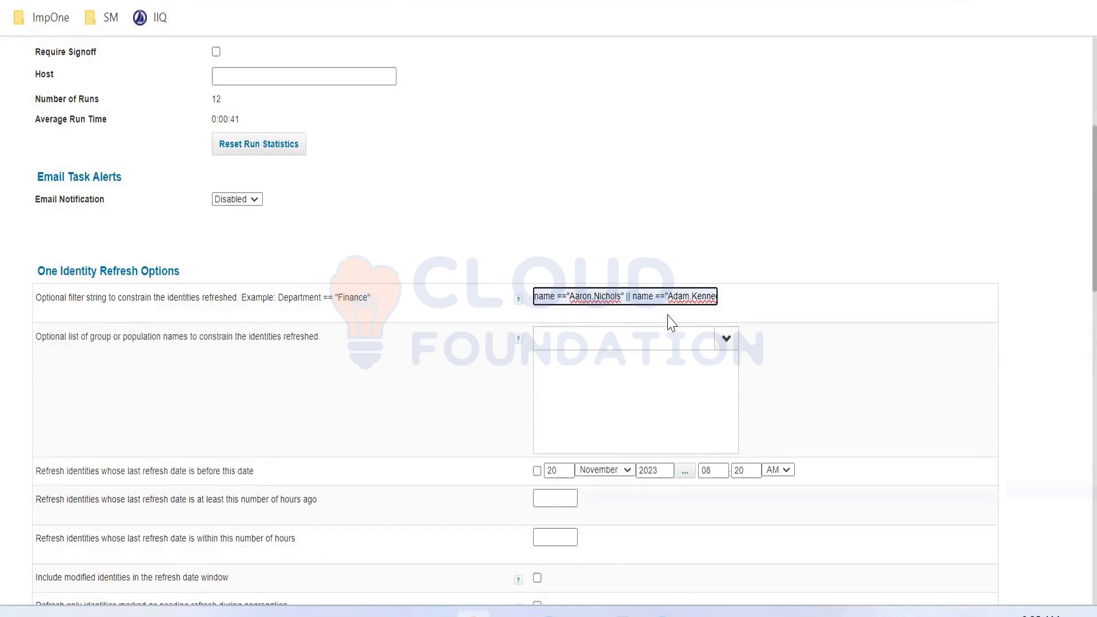
{"action": "left_click", "coordinate": [310, 190]}
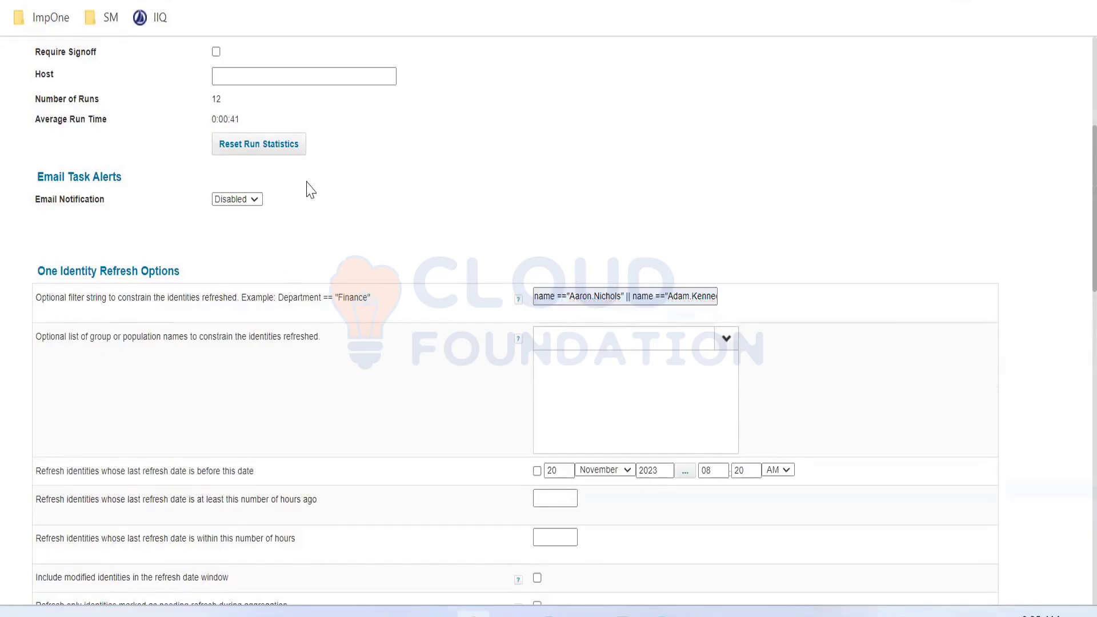
{"action": "scroll", "coordinate": [407, 386], "scroll_direction": "up", "scroll_amount": 5}
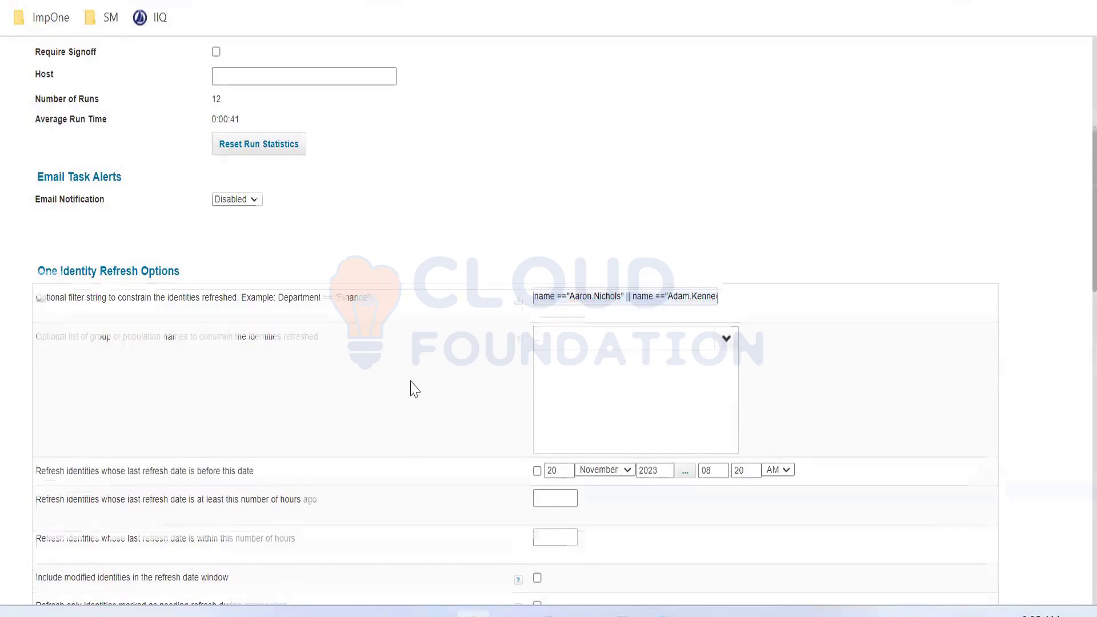
{"action": "scroll", "coordinate": [405, 370], "scroll_direction": "down", "scroll_amount": 7}
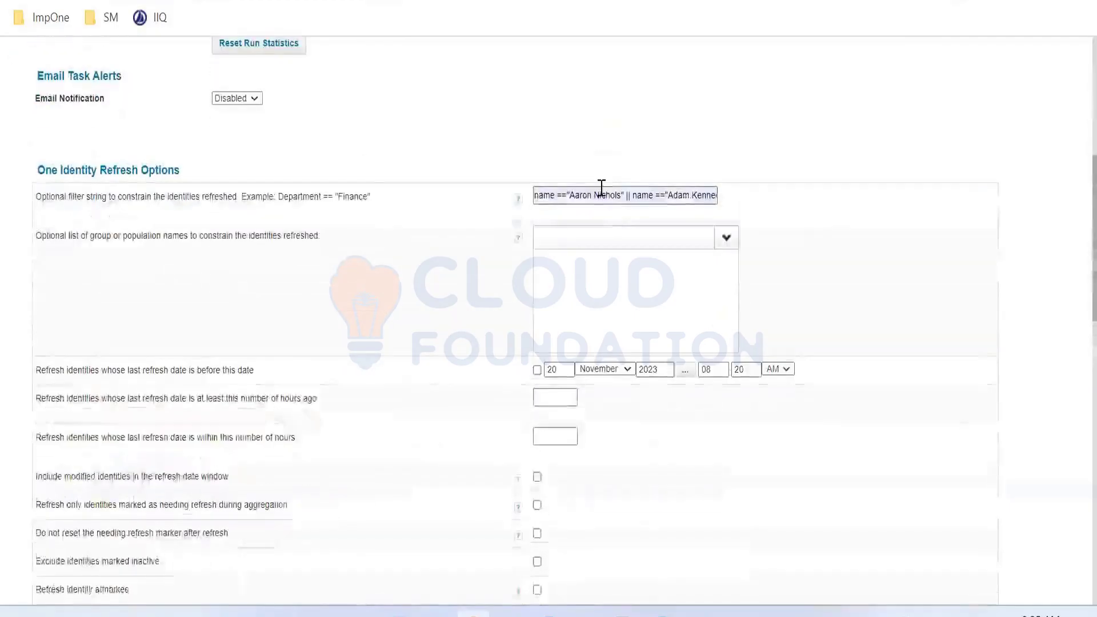
{"action": "left_click_drag", "start_coordinate": [574, 200], "coordinate": [825, 193]}
{"action": "left_click", "coordinate": [656, 196]}
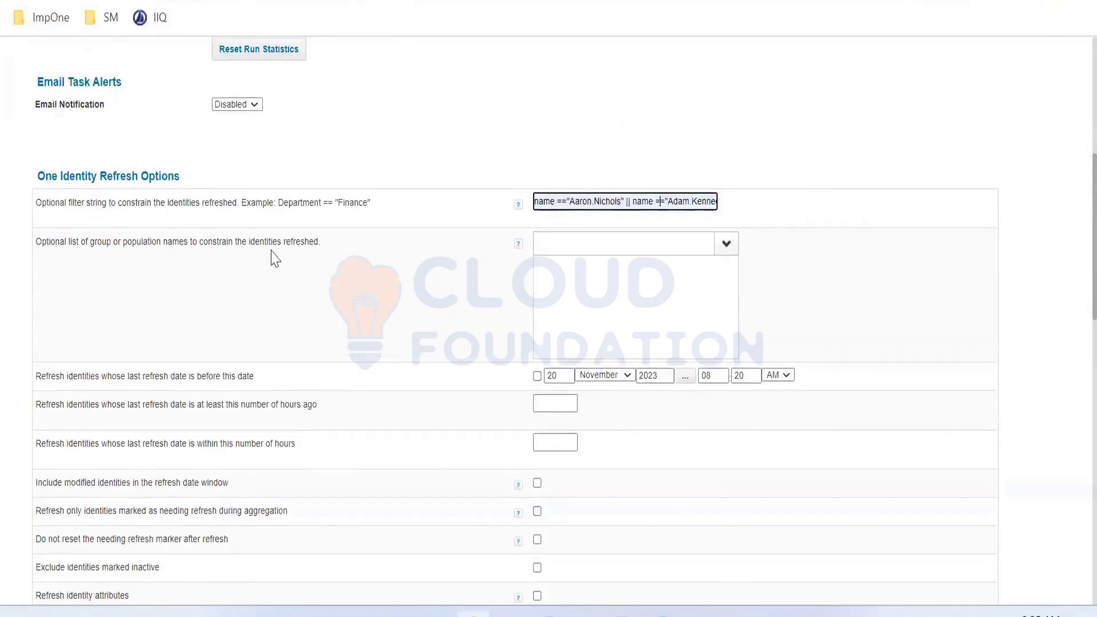
Open the attributes of the viewed identity and review the First Name, Email, Manager and Type attributes
{"action": "scroll", "coordinate": [274, 257], "scroll_direction": "up", "scroll_amount": 7}
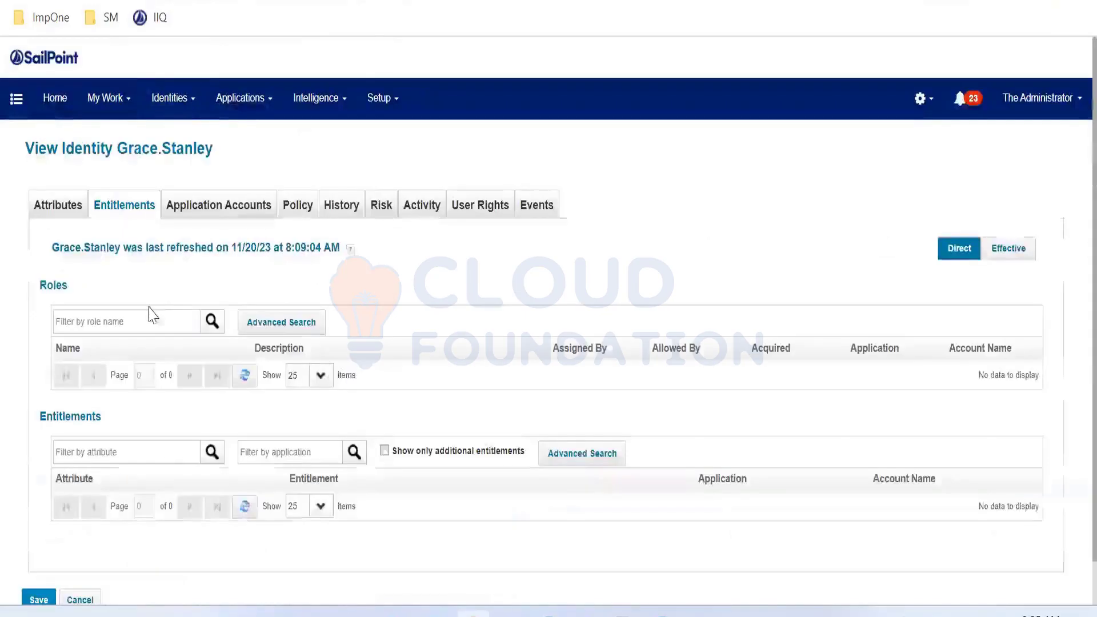
{"action": "left_click_drag", "start_coordinate": [52, 248], "coordinate": [122, 247]}
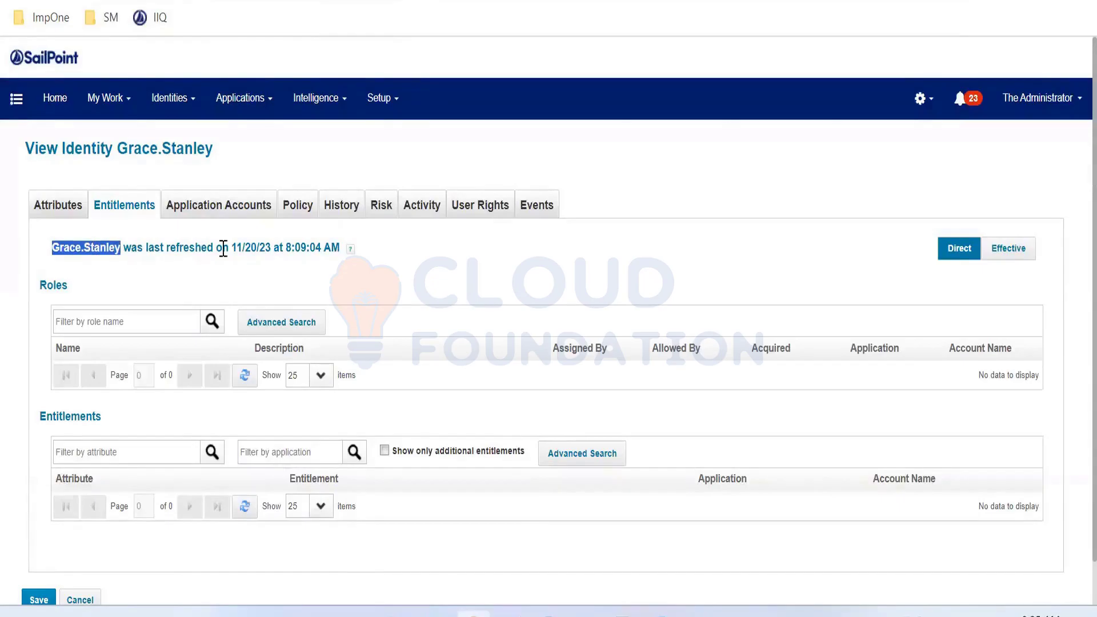
{"action": "left_click", "coordinate": [66, 217]}
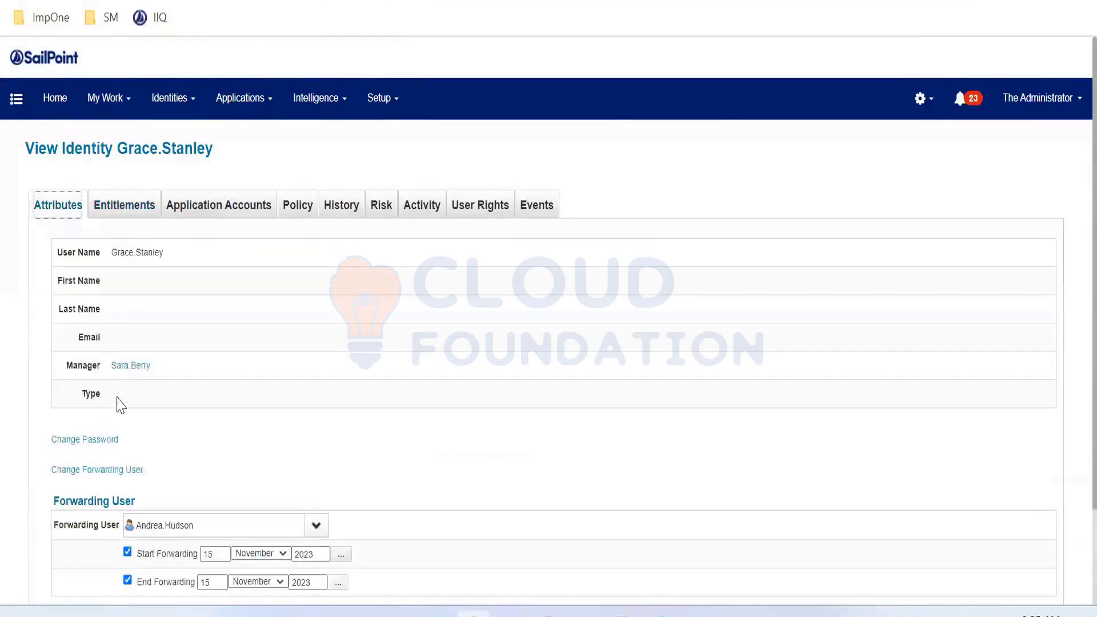
{"action": "scroll", "coordinate": [120, 404], "scroll_direction": "down", "scroll_amount": 2}
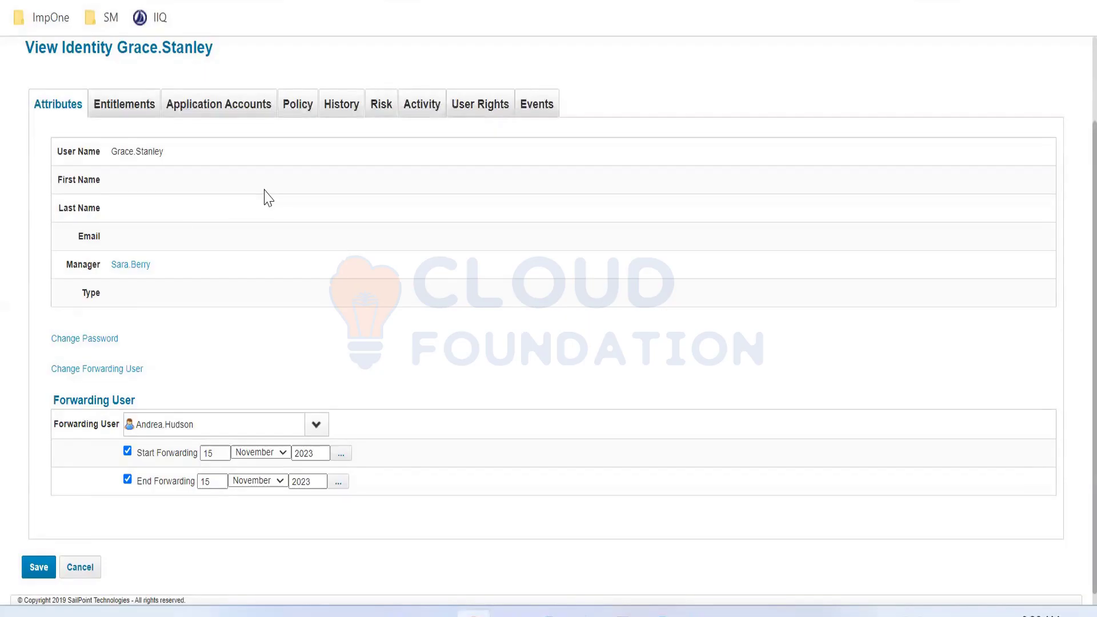
{"action": "left_click_drag", "start_coordinate": [62, 178], "coordinate": [131, 184]}
{"action": "double_click", "coordinate": [91, 236]}
{"action": "double_click", "coordinate": [84, 264]}
{"action": "double_click", "coordinate": [90, 292]}
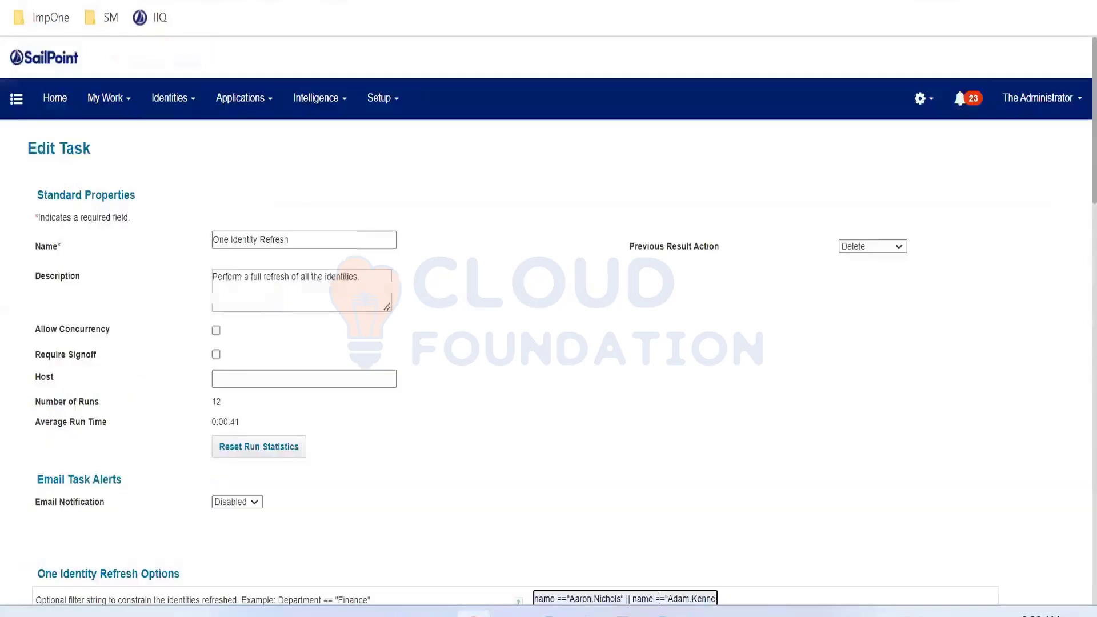
Replace the One Identity Refresh task's filter string with the copied example Department == "Finance"
{"action": "scroll", "coordinate": [553, 443], "scroll_direction": "down", "scroll_amount": 5}
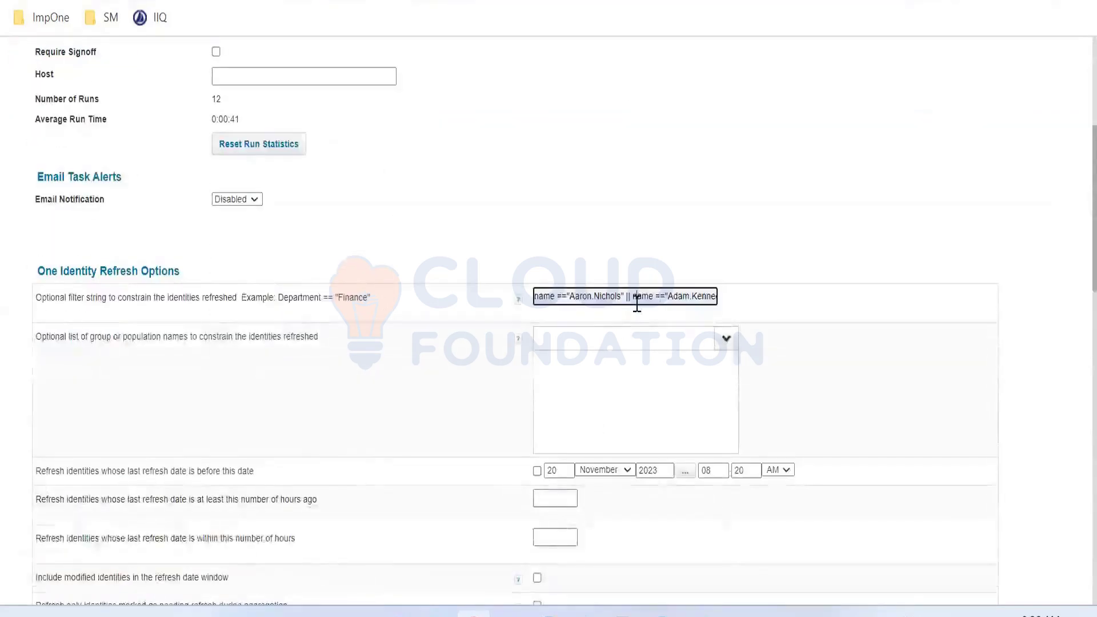
{"action": "key", "text": "ctrl+a"}
{"action": "key", "text": "BackSpace"}
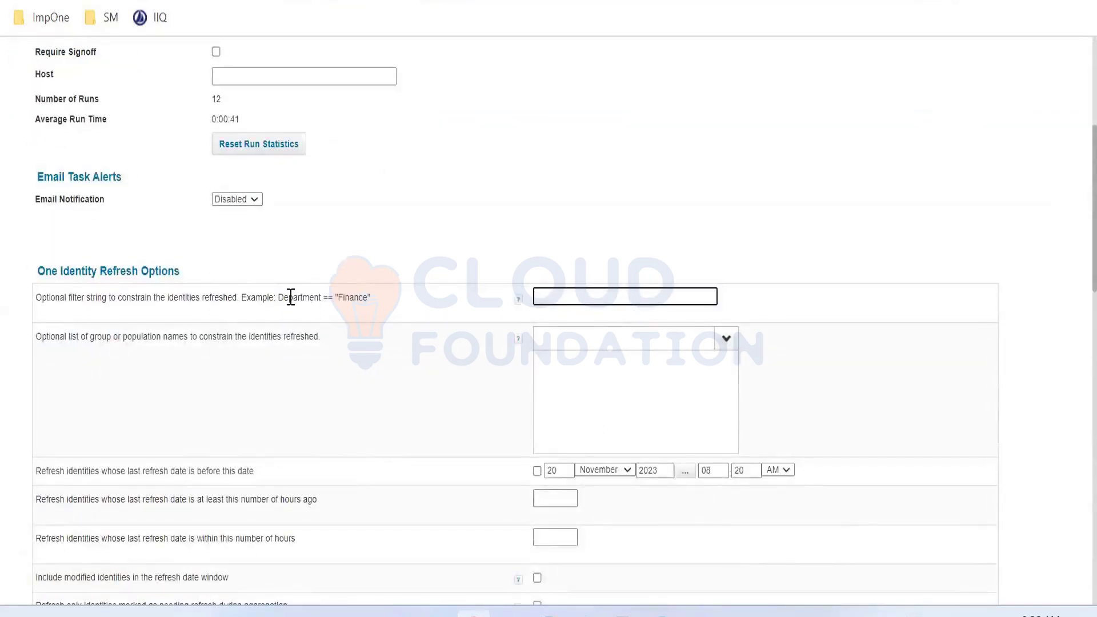
{"action": "left_click_drag", "start_coordinate": [277, 297], "coordinate": [370, 298]}
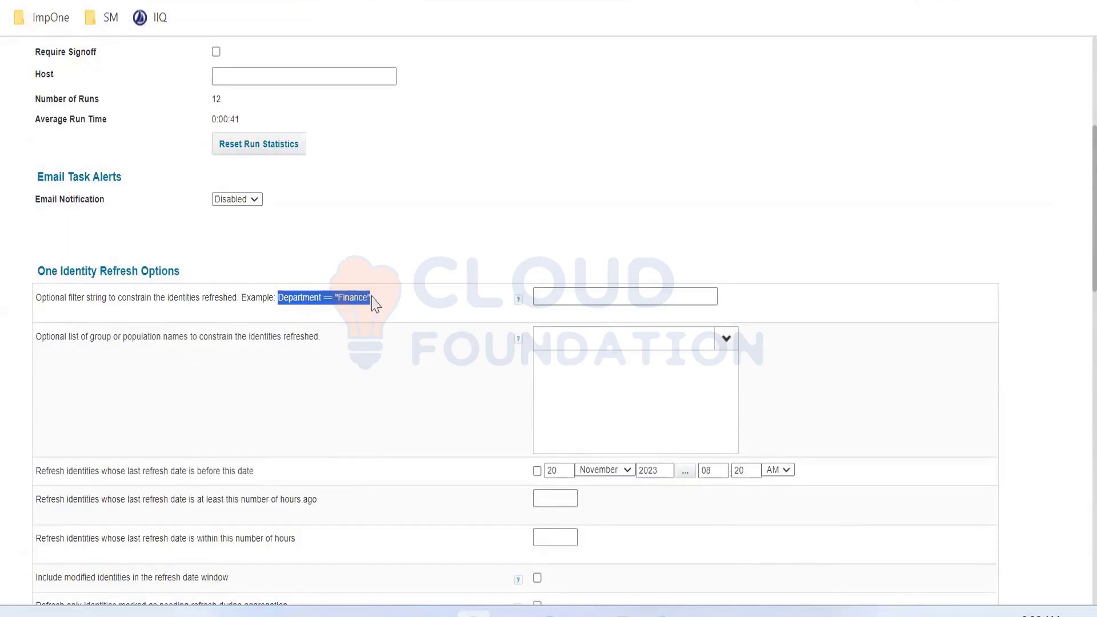
{"action": "right_click", "coordinate": [366, 299]}
{"action": "left_click", "coordinate": [379, 313]}
{"action": "left_click", "coordinate": [650, 301]}
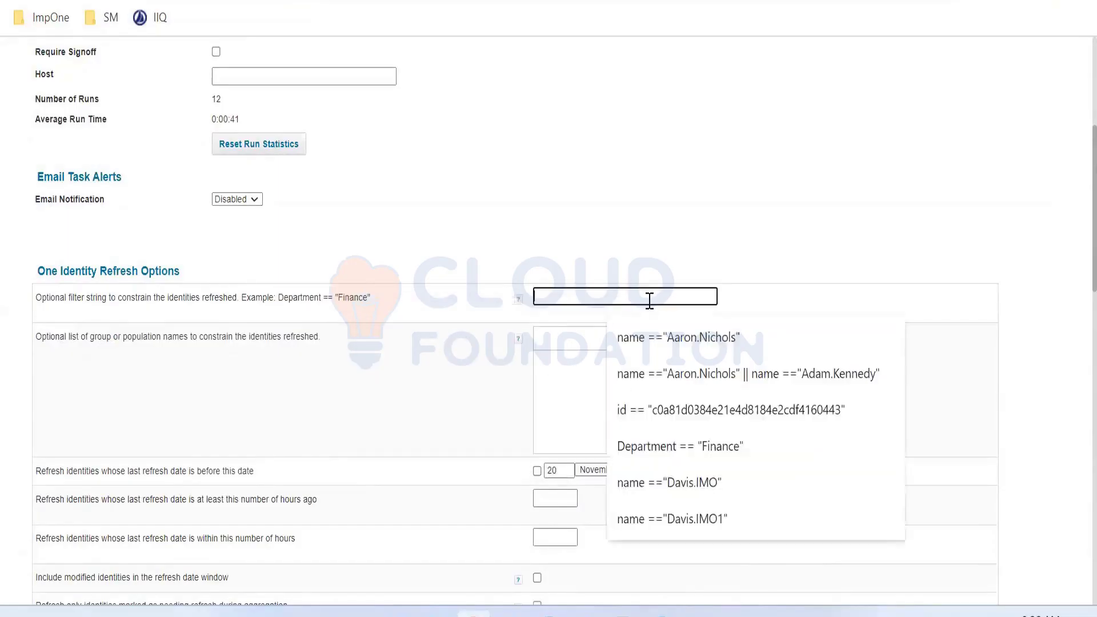
{"action": "key", "text": "ctrl+v"}
{"action": "key", "text": "ctrl+a"}
{"action": "left_click", "coordinate": [258, 381]}
{"action": "left_click", "coordinate": [644, 296]}
{"action": "key", "text": "ctrl+a"}
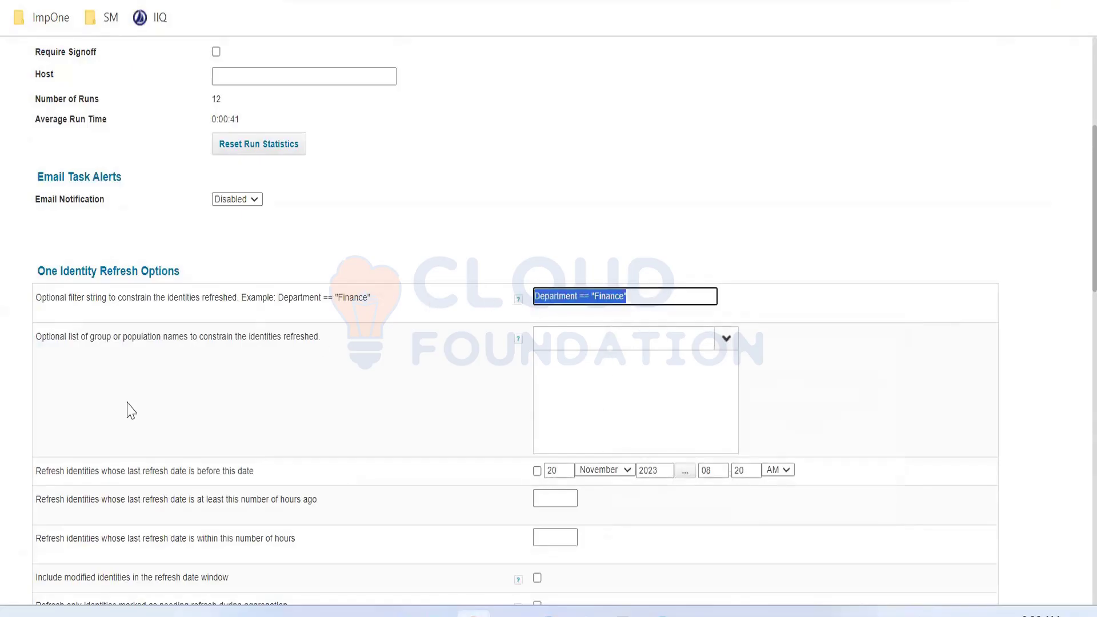
Save and execute the One Identity Refresh task, and acknowledge the launch
{"action": "scroll", "coordinate": [147, 400], "scroll_direction": "down", "scroll_amount": 20}
{"action": "left_click", "coordinate": [109, 553]}
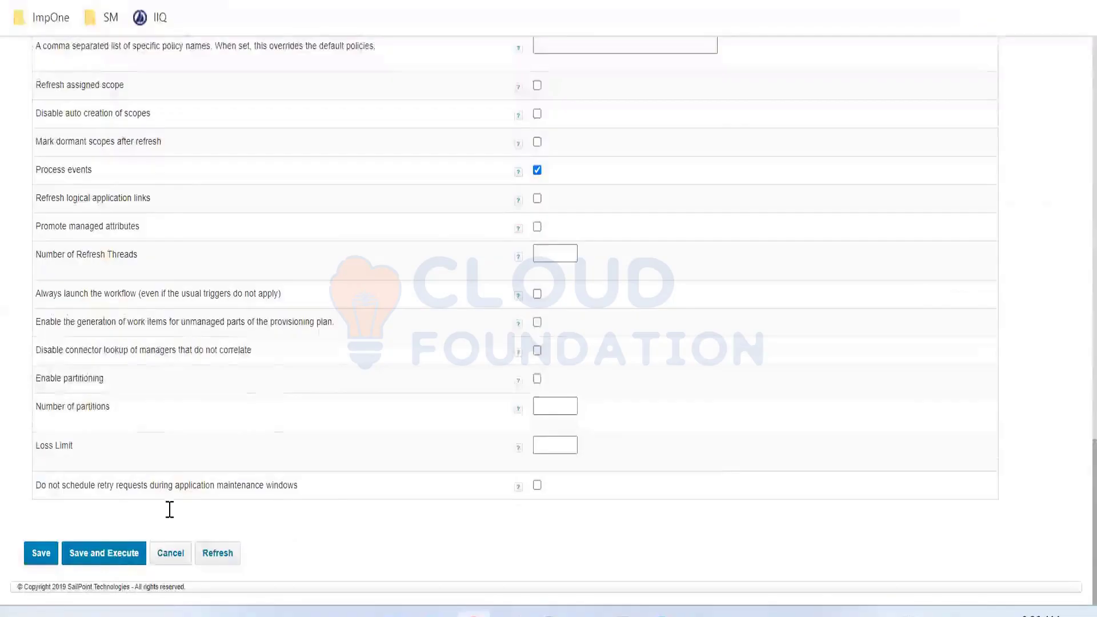
{"action": "left_click", "coordinate": [558, 350]}
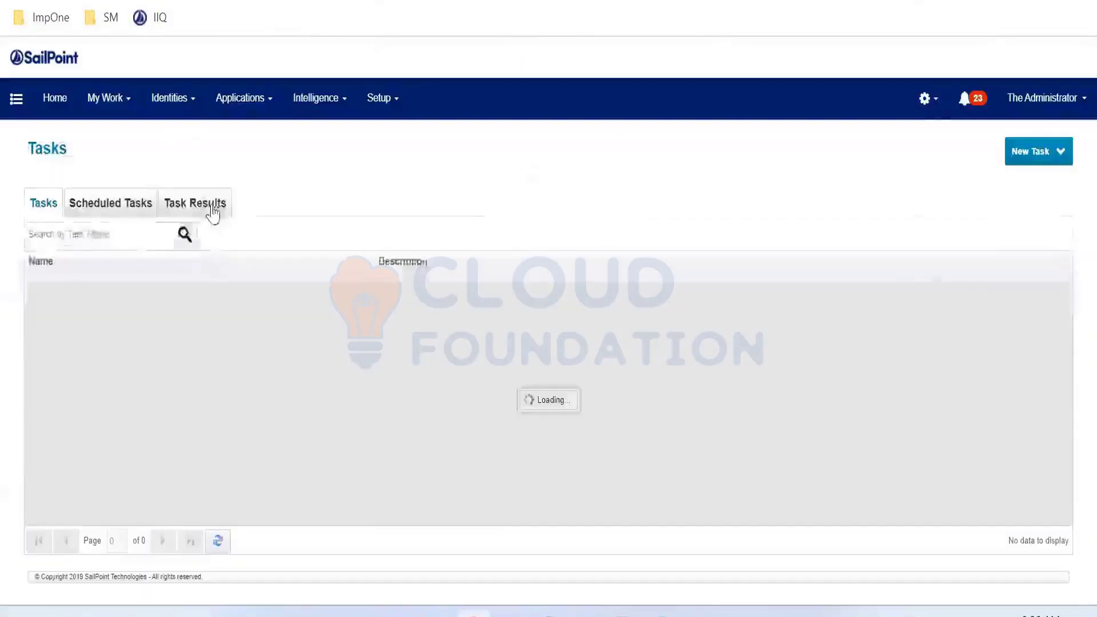
Search the task results for "one", read the One Identity Refresh result and its message, and return to the tasks
{"action": "left_click", "coordinate": [213, 210]}
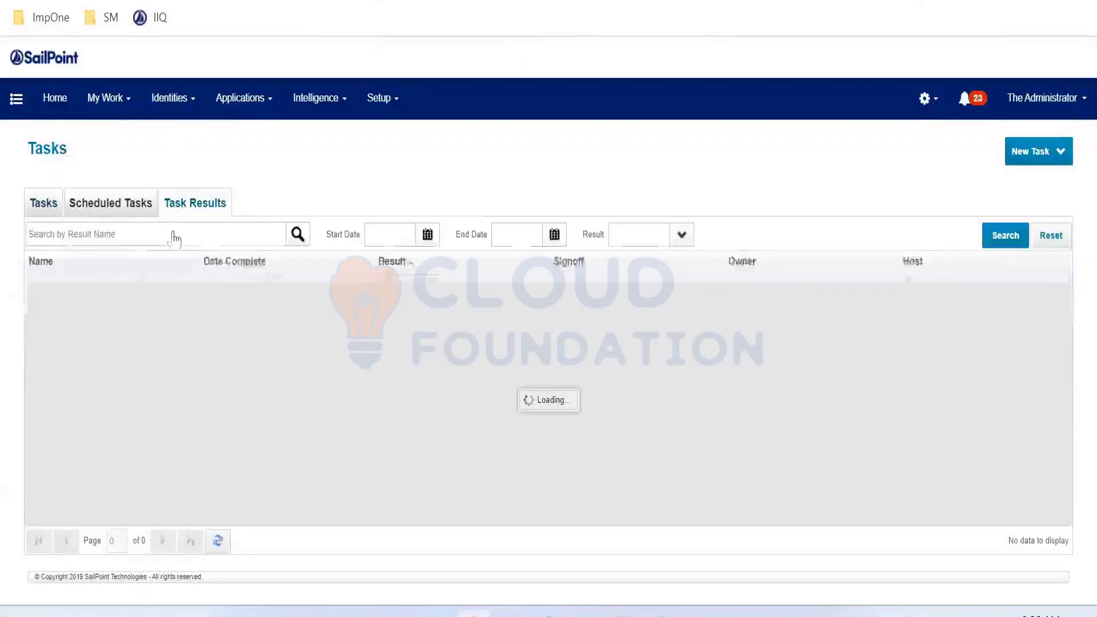
{"action": "left_click", "coordinate": [129, 237]}
{"action": "type", "text": "one"}
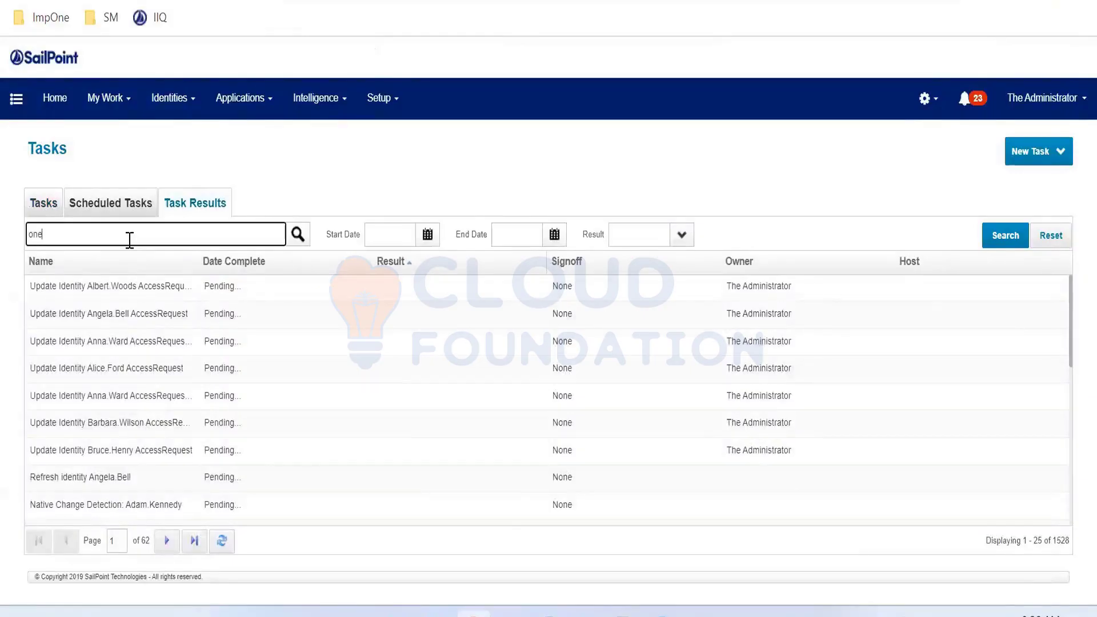
{"action": "key", "text": "Return"}
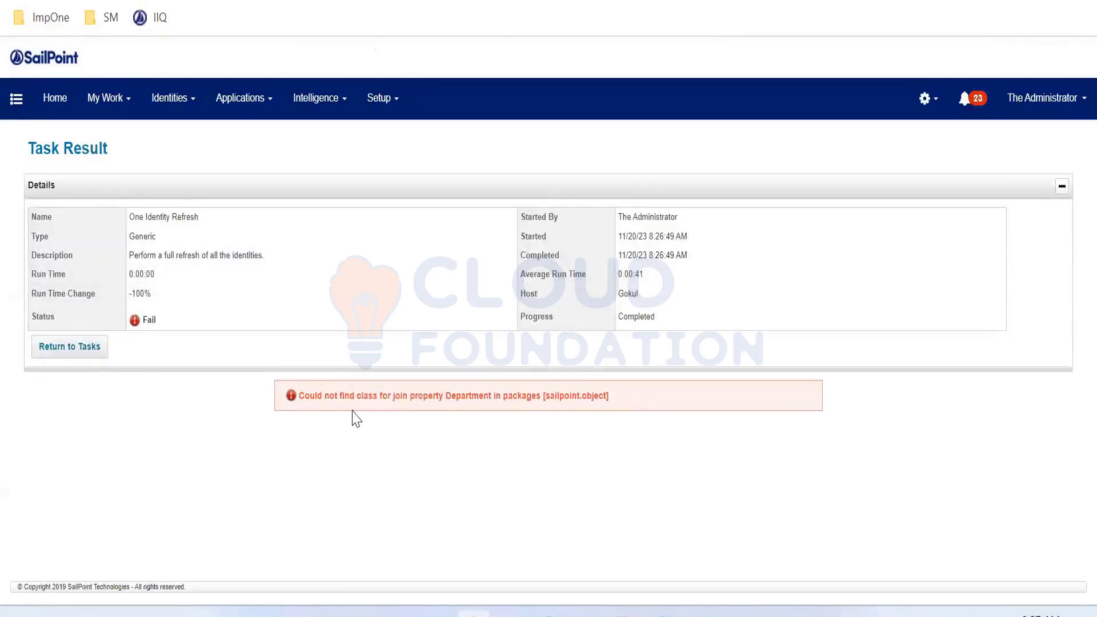
{"action": "left_click_drag", "start_coordinate": [308, 396], "coordinate": [628, 404]}
{"action": "left_click", "coordinate": [434, 460]}
{"action": "left_click", "coordinate": [377, 438]}
{"action": "left_click", "coordinate": [90, 351]}
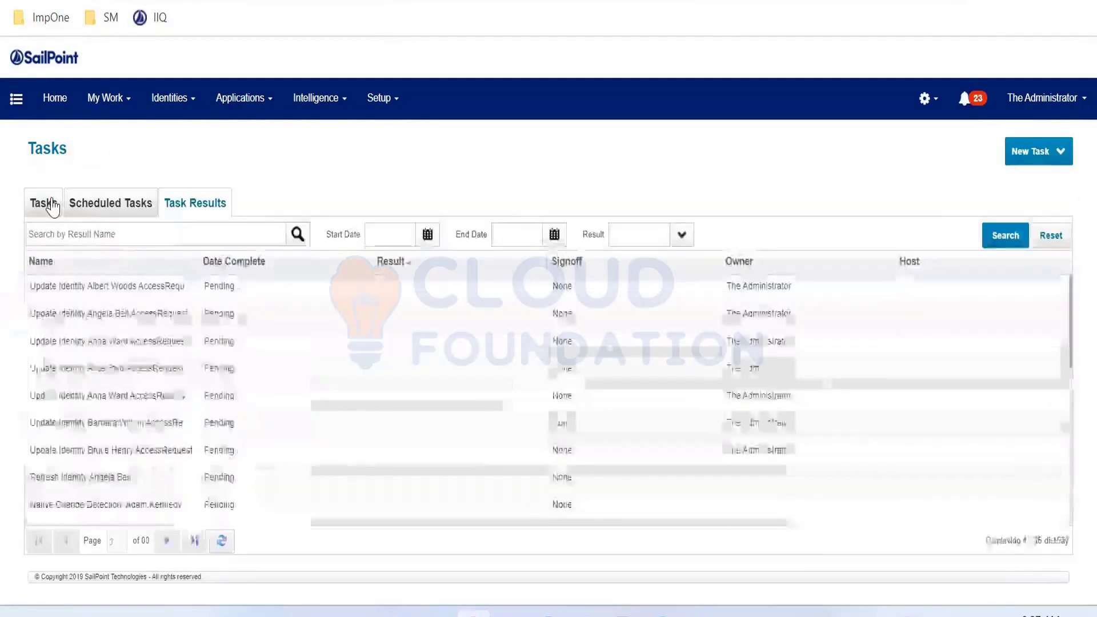
Find the One Identity Refresh task by searching for "one", open it for editing and clear its filter string
{"action": "left_click", "coordinate": [50, 203]}
{"action": "left_click", "coordinate": [64, 232]}
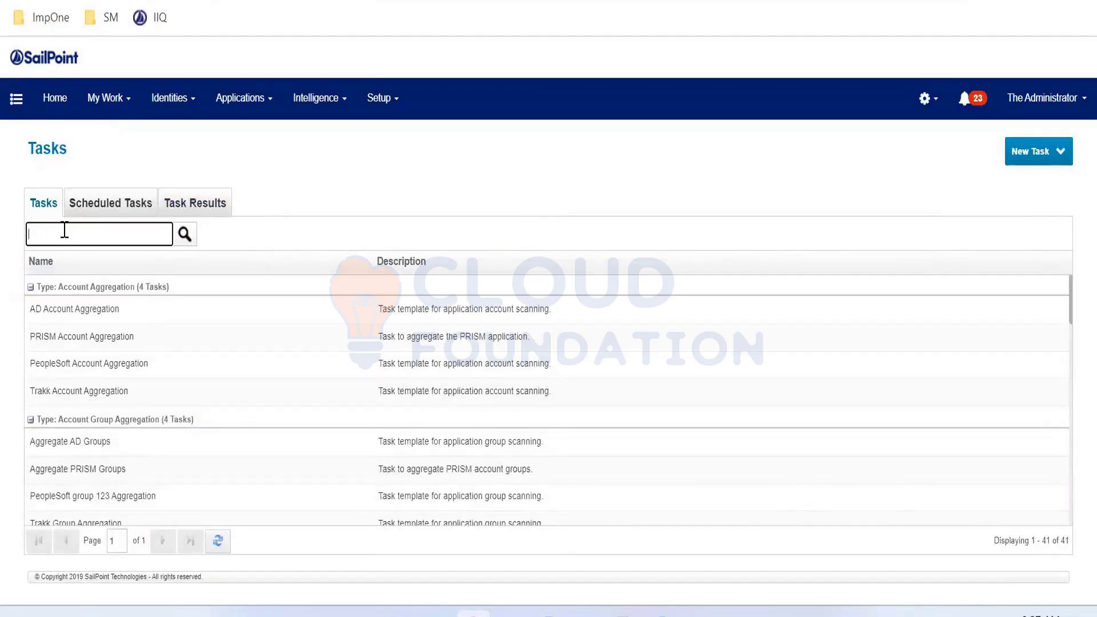
{"action": "type", "text": "one"}
{"action": "key", "text": "Return"}
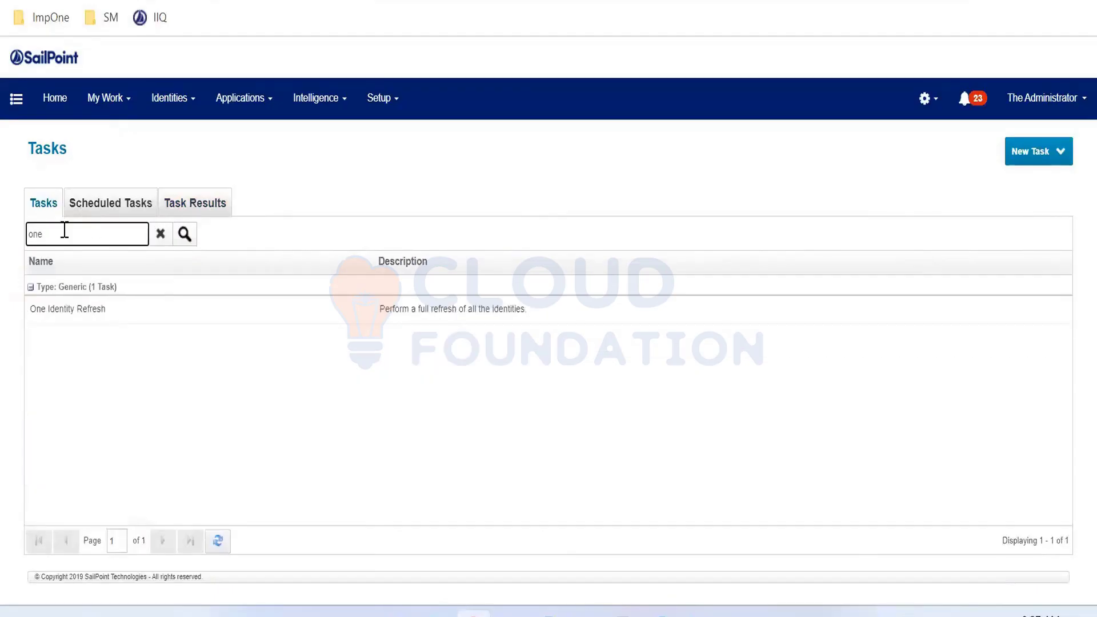
{"action": "left_click", "coordinate": [115, 309]}
{"action": "scroll", "coordinate": [612, 396], "scroll_direction": "down", "scroll_amount": 5}
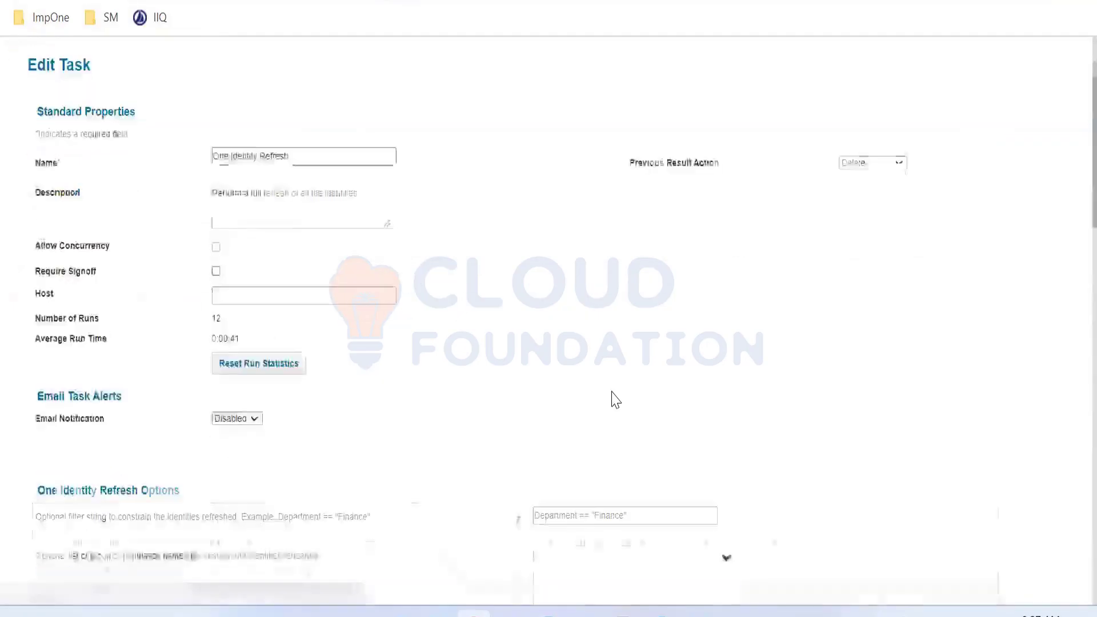
{"action": "left_click", "coordinate": [650, 298]}
{"action": "left_click_drag", "start_coordinate": [641, 297], "coordinate": [354, 298]}
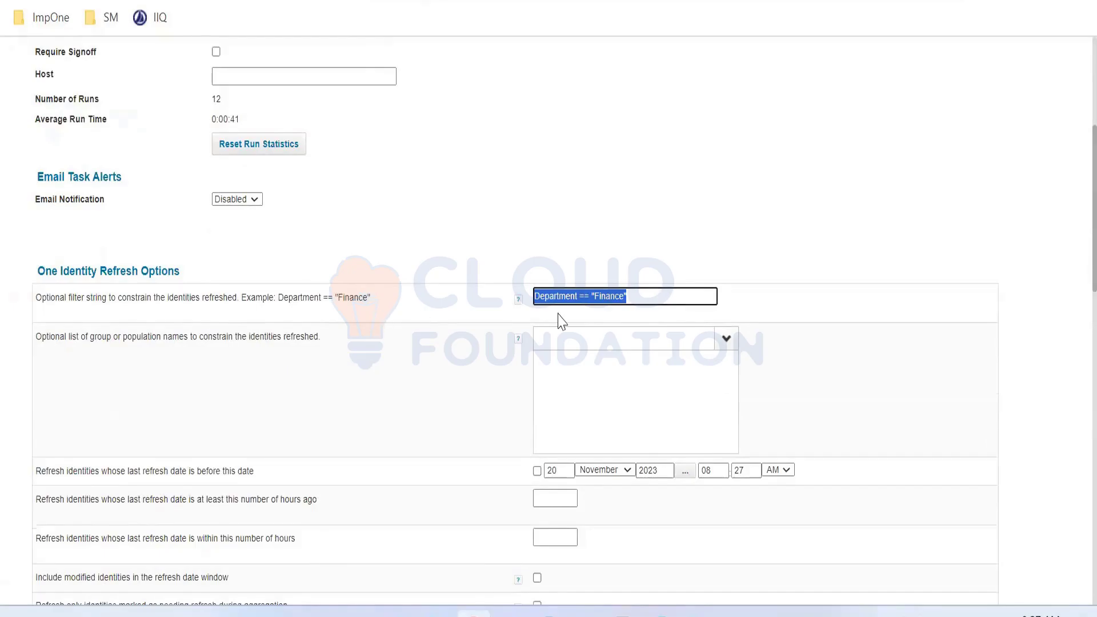
{"action": "key", "text": "BackSpace"}
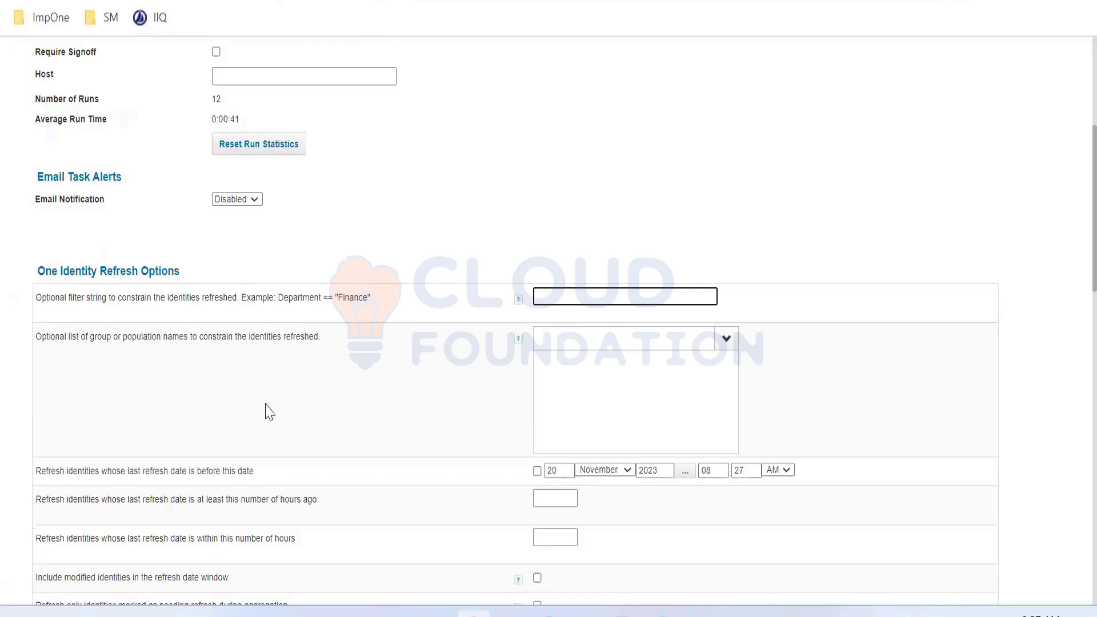
Inspect the optional group or population list for constraining the refreshed identities, and close its choices without selecting any
{"action": "left_click_drag", "start_coordinate": [117, 332], "coordinate": [199, 332]}
{"action": "left_click", "coordinate": [620, 333]}
{"action": "left_click", "coordinate": [728, 341]}
{"action": "left_click", "coordinate": [861, 382]}
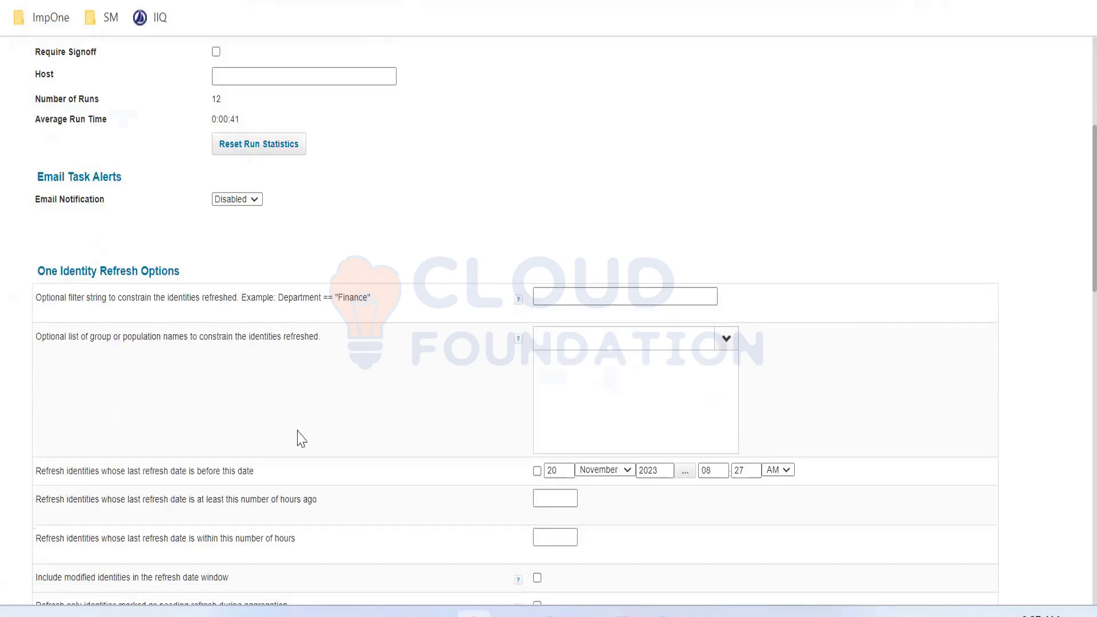
Examine the group or population constraint and the remaining One Identity Refresh options in the task settings
{"action": "left_click_drag", "start_coordinate": [42, 334], "coordinate": [312, 336]}
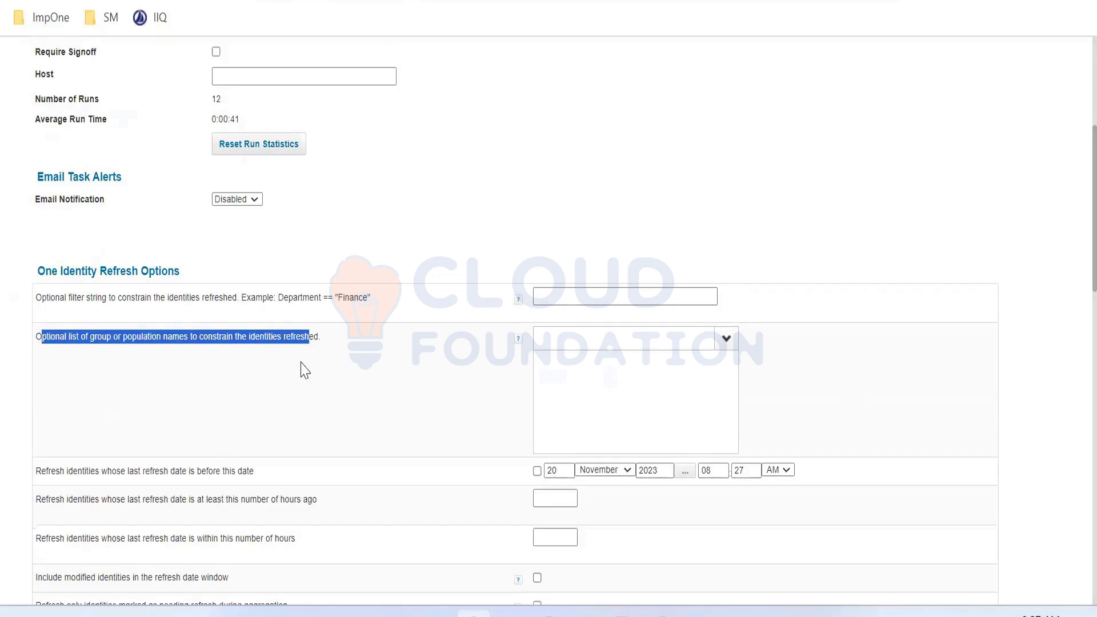
{"action": "scroll", "coordinate": [531, 414], "scroll_direction": "down", "scroll_amount": 5}
{"action": "scroll", "coordinate": [444, 403], "scroll_direction": "down", "scroll_amount": 10}
{"action": "scroll", "coordinate": [444, 403], "scroll_direction": "up", "scroll_amount": 8}
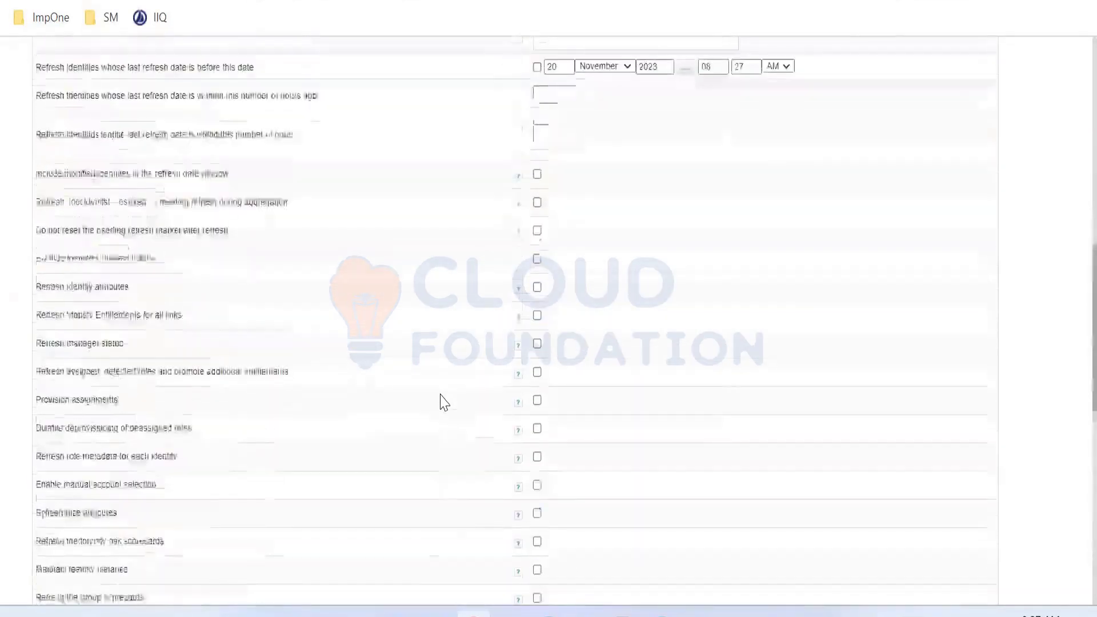
{"action": "scroll", "coordinate": [444, 403], "scroll_direction": "up", "scroll_amount": 8}
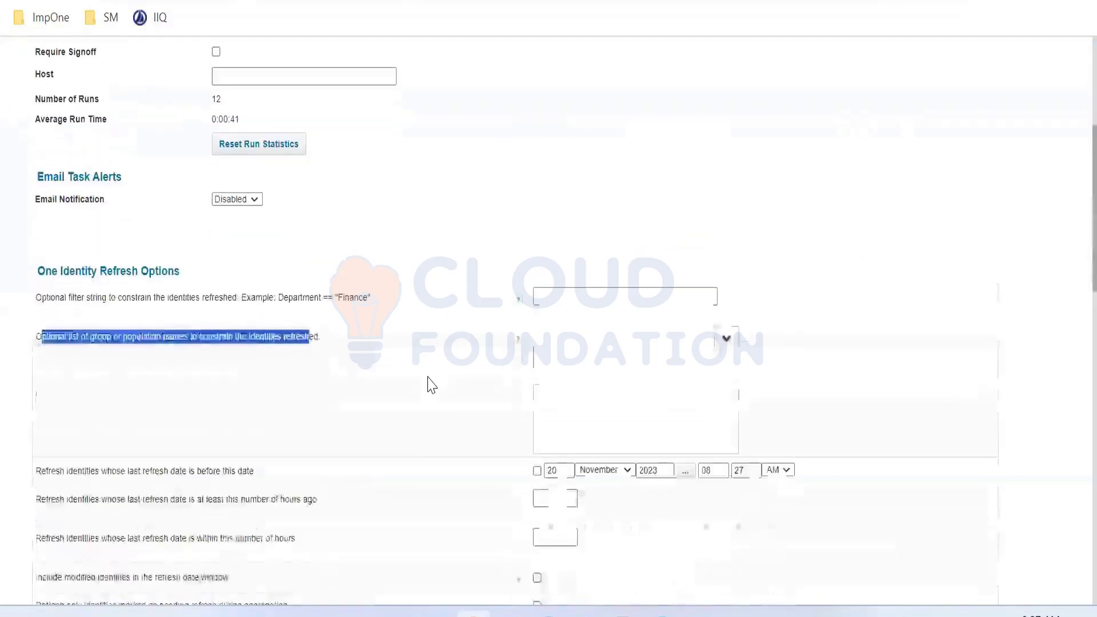
{"action": "left_click", "coordinate": [372, 375]}
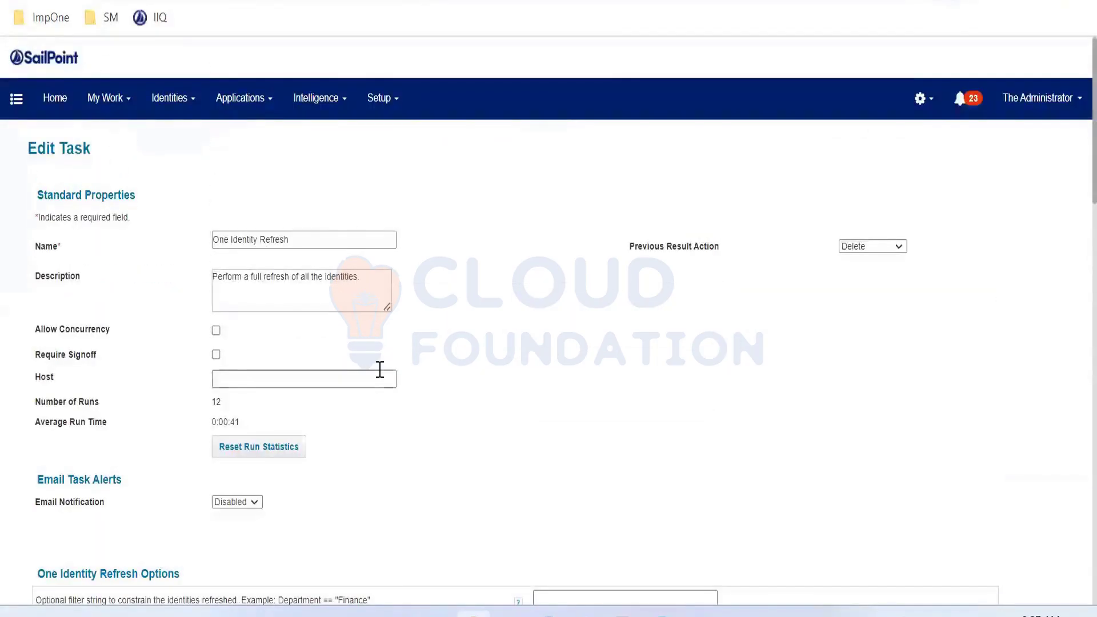
{"action": "scroll", "coordinate": [383, 378], "scroll_direction": "down", "scroll_amount": 20}
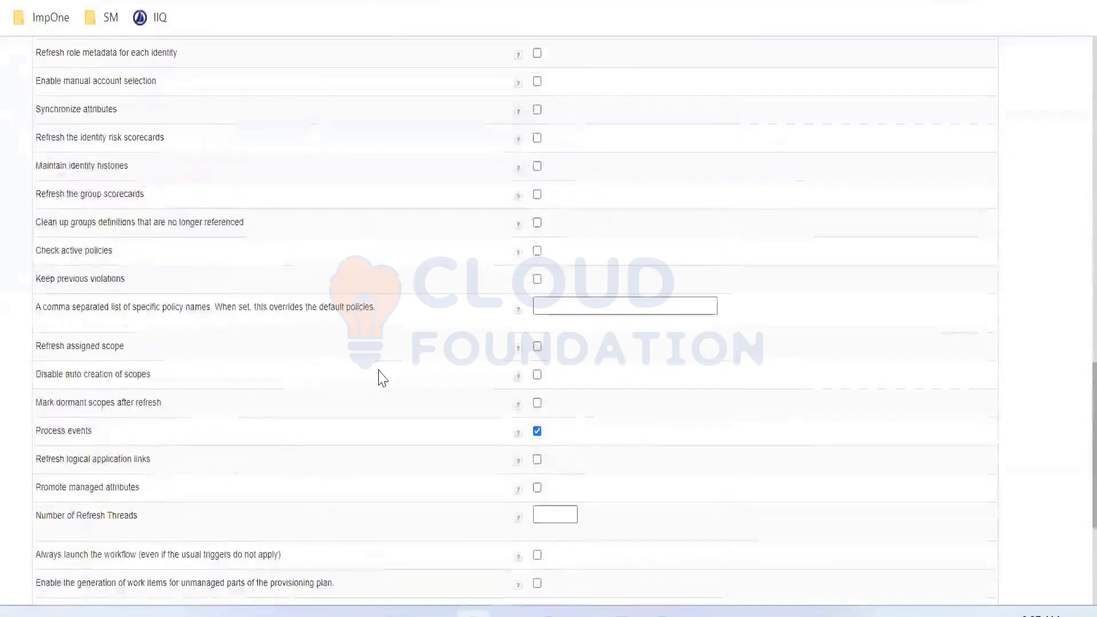
{"action": "scroll", "coordinate": [383, 378], "scroll_direction": "down", "scroll_amount": 5}
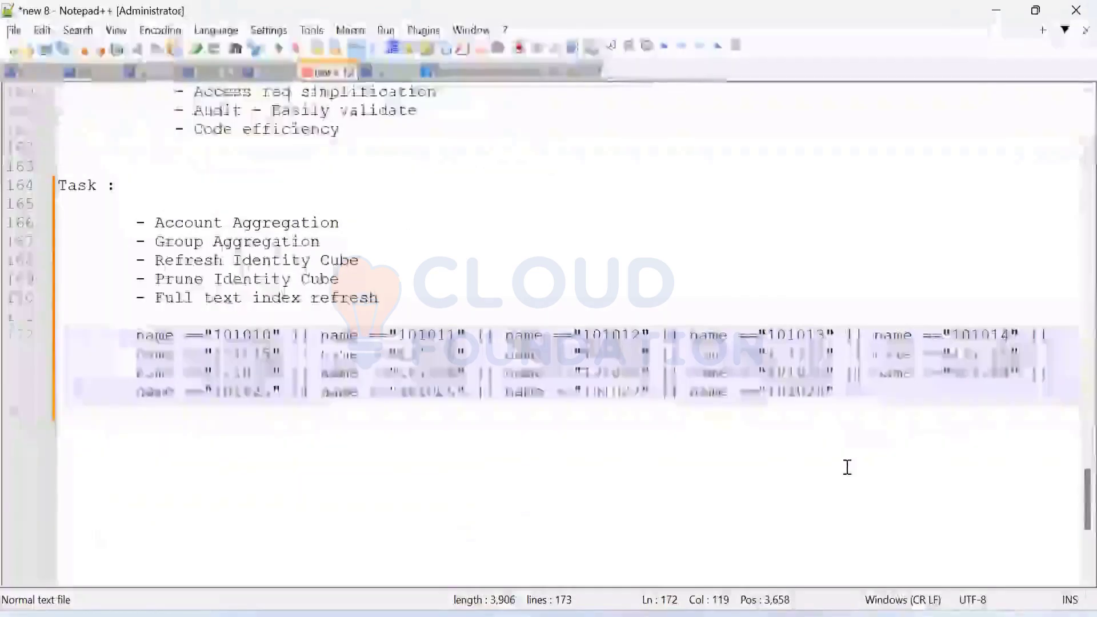
{"action": "key", "text": "Return"}
{"action": "key", "text": "Return"}
{"action": "key", "text": "Return"}
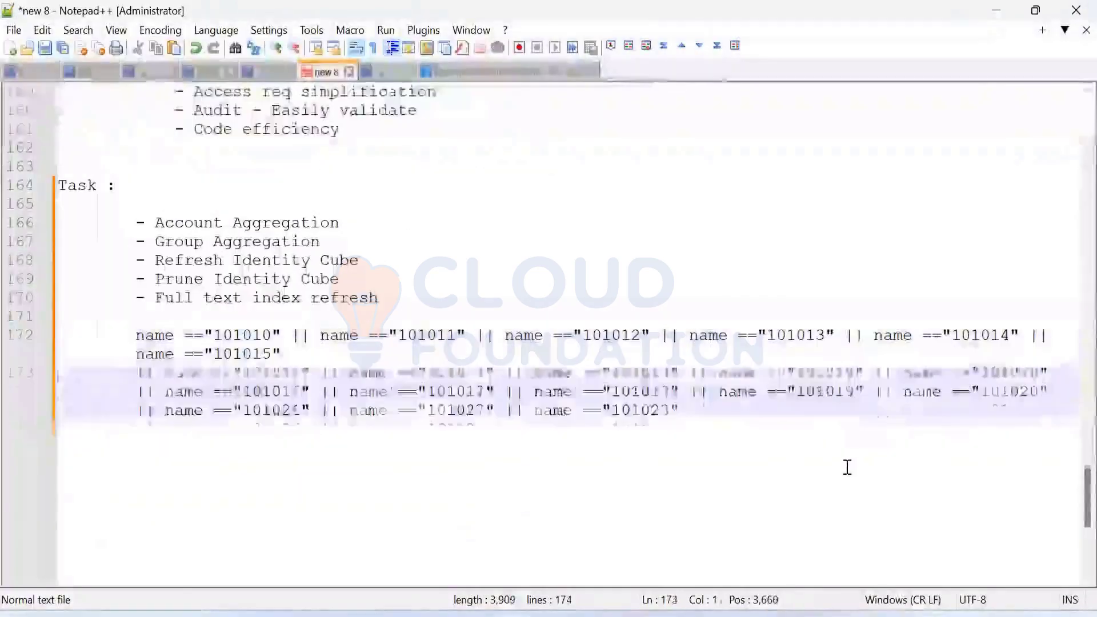
{"action": "key", "text": "BackSpace"}
{"action": "key", "text": "BackSpace"}
{"action": "key", "text": "BackSpace"}
{"action": "key", "text": "BackSpace"}
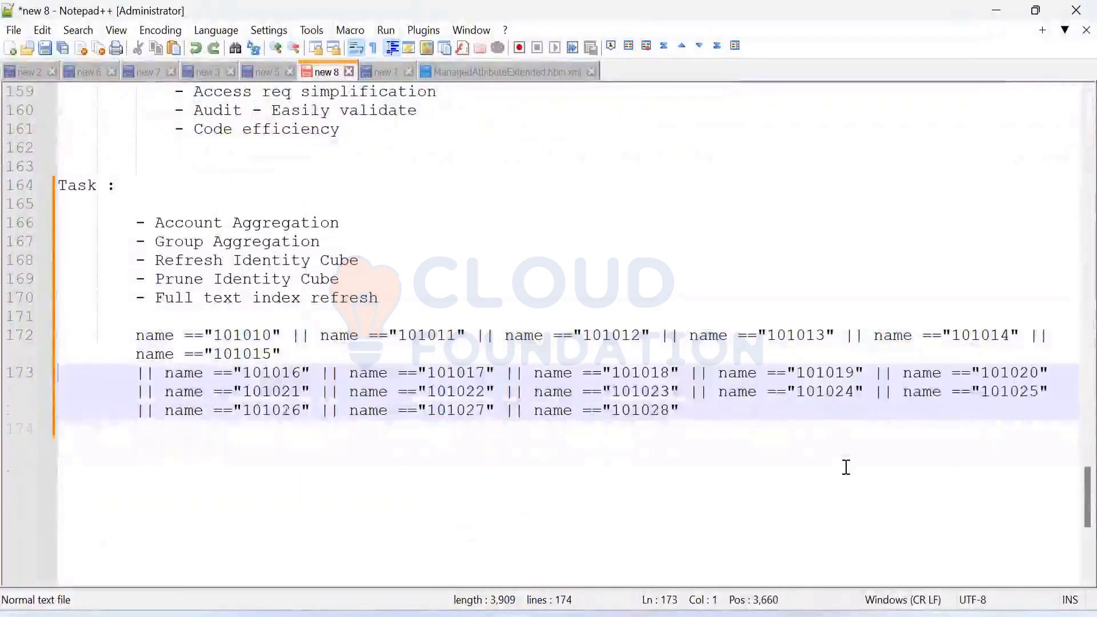
Add the line "Task Schedule, Task monitoring," below the name filter string in the notes, leaving one blank line between them
{"action": "left_click", "coordinate": [925, 401]}
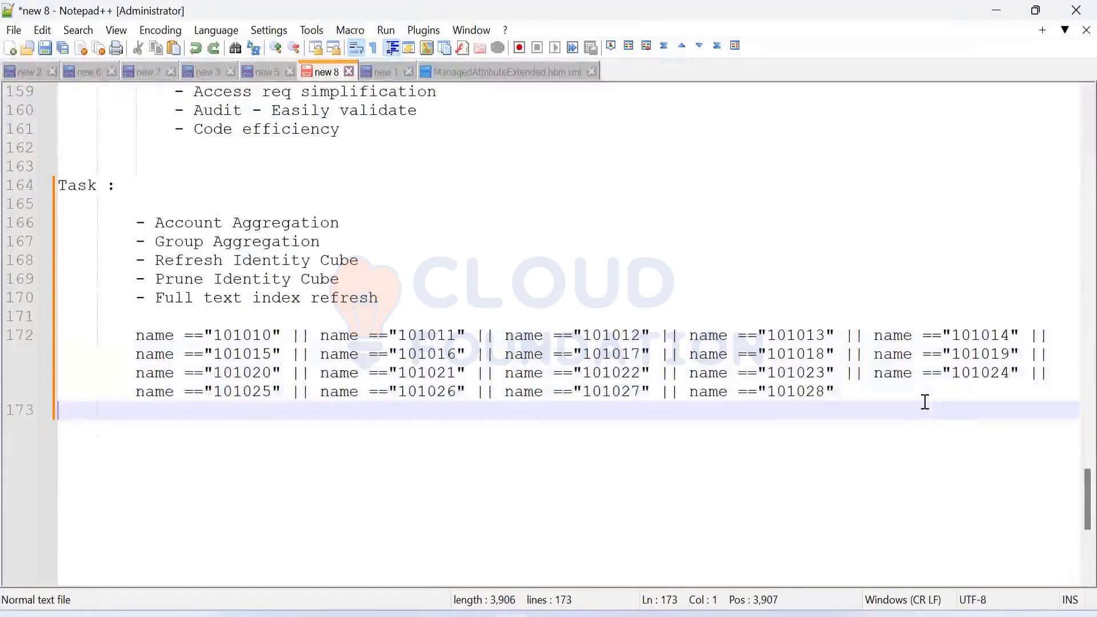
{"action": "key", "text": "Return"}
{"action": "type", "text": "Task "}
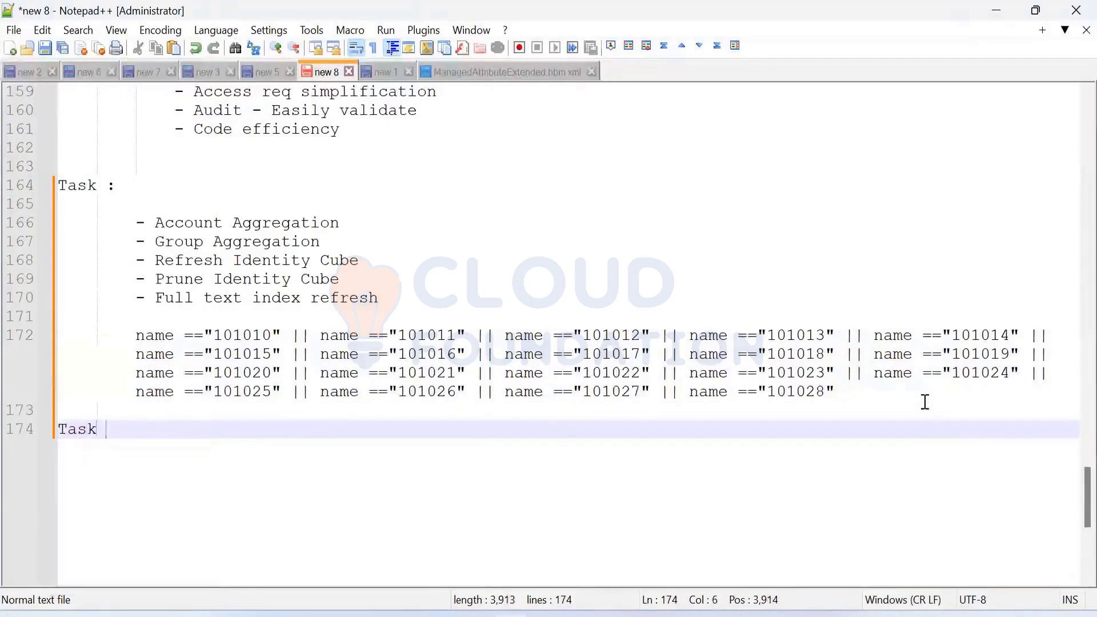
{"action": "type", "text": "Schedul"}
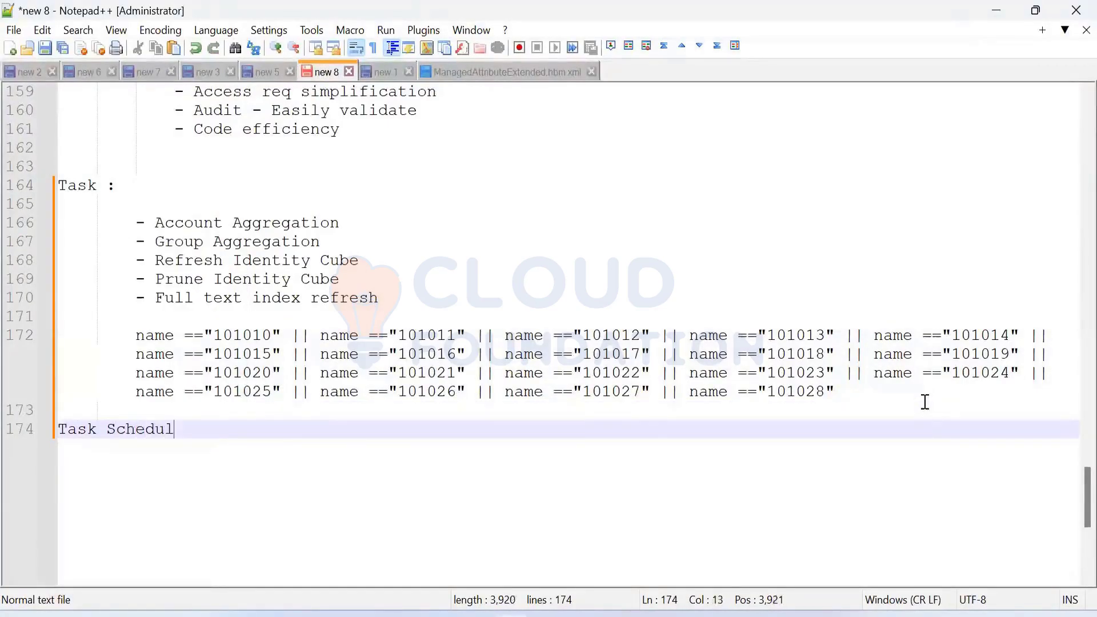
{"action": "type", "text": "e, Task monitoring"}
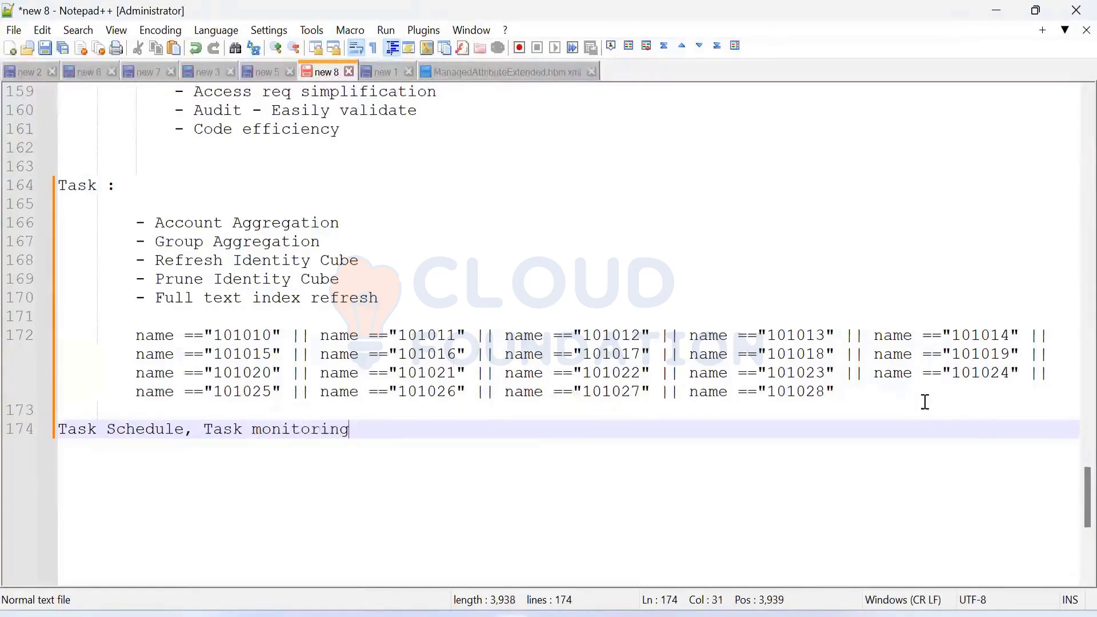
{"action": "type", "text": ","}
Add the line "Task creation, standard properties," to the notes, one blank line below the task scheduling and monitoring entry
{"action": "key", "text": "Return"}
{"action": "key", "text": "Return"}
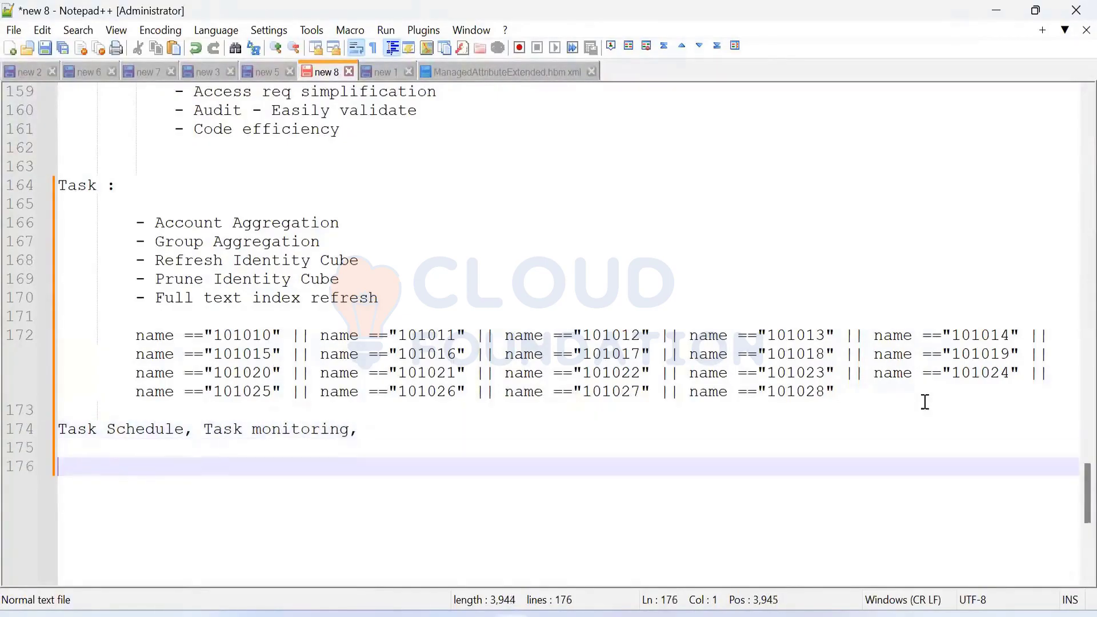
{"action": "type", "text": "Task creation, stan"}
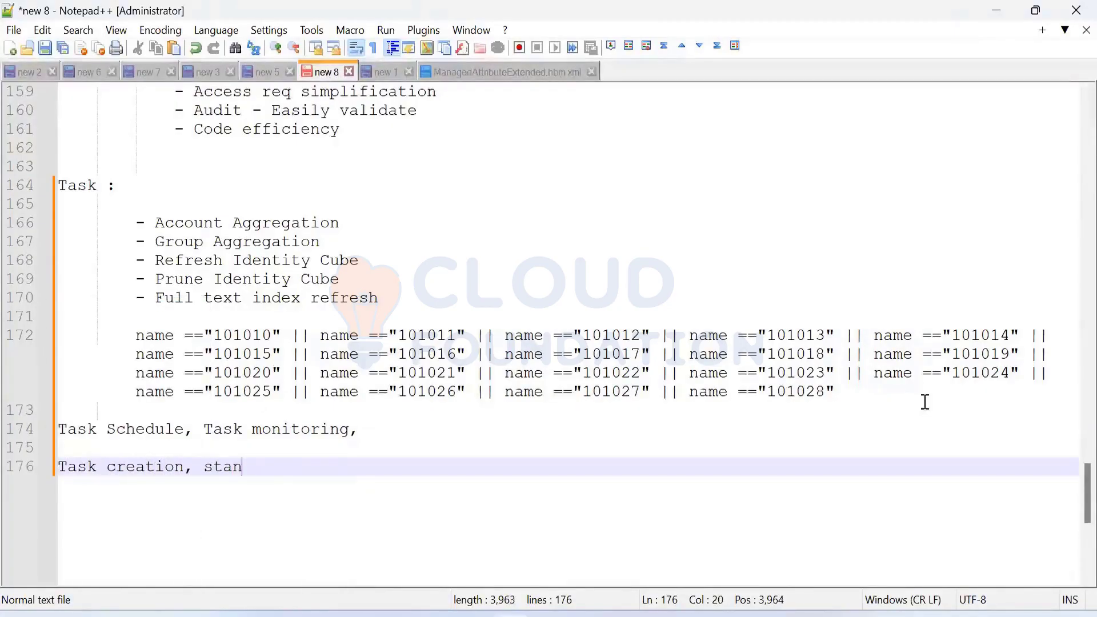
{"action": "type", "text": "dard proper"}
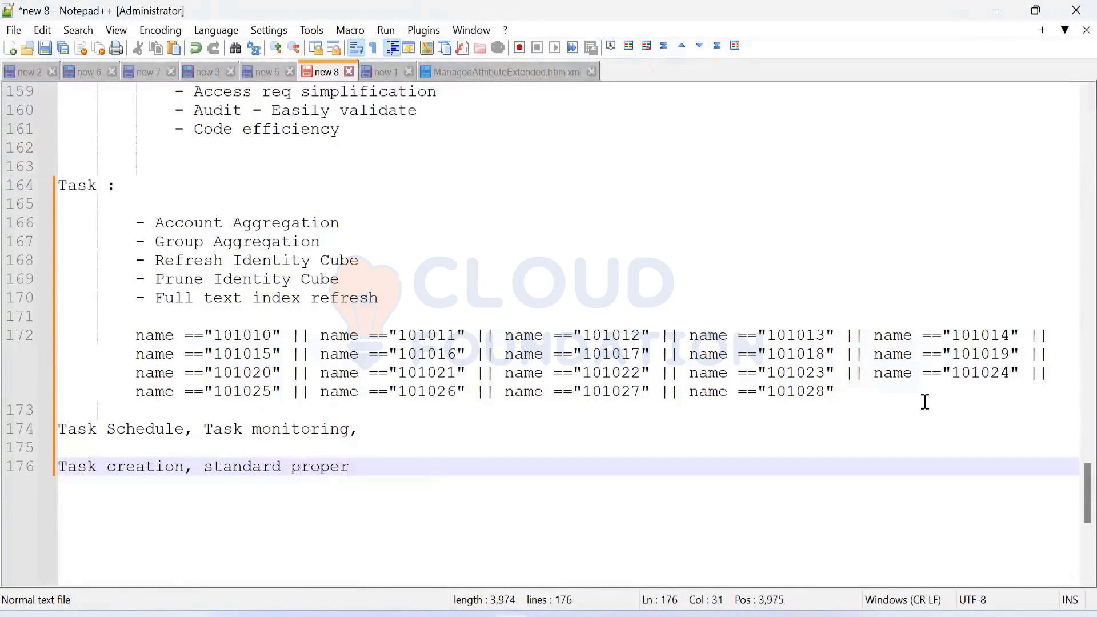
{"action": "type", "text": "ties,"}
{"action": "key", "text": "alt+Tab"}
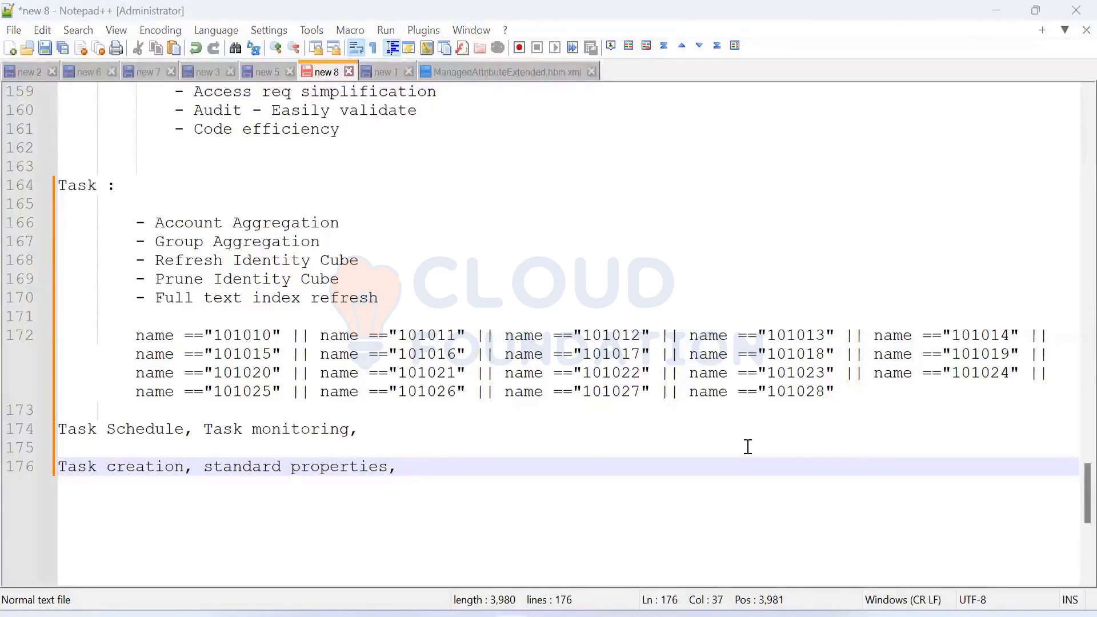
Highlight the "Task Schedule, Task monitoring," line in the notes for review, and clear the selection
{"action": "left_click", "coordinate": [423, 459]}
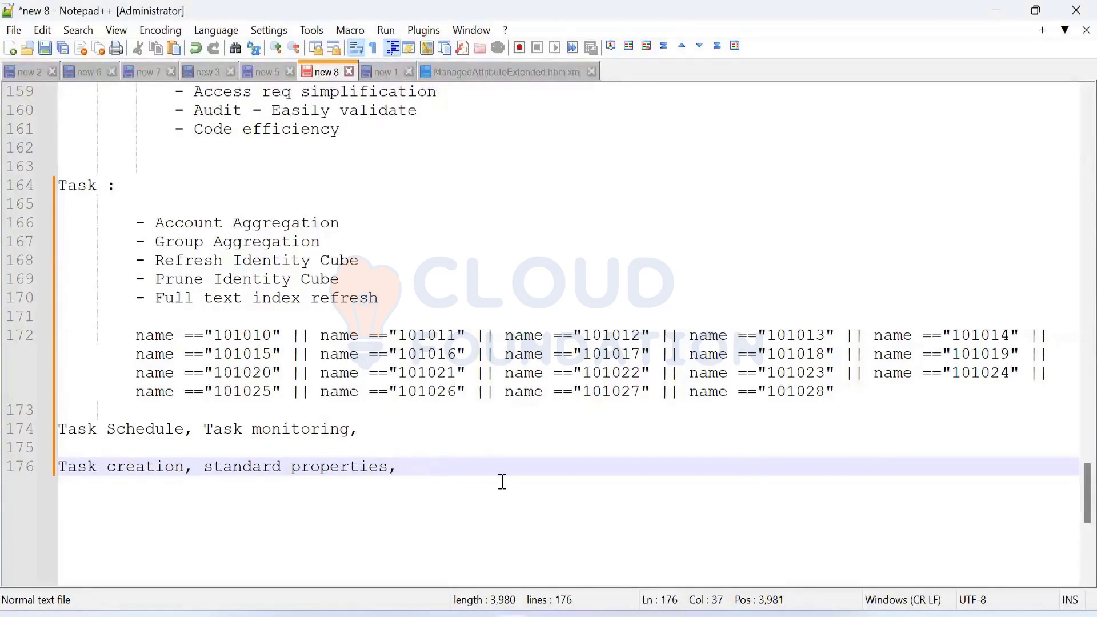
{"action": "triple_click", "coordinate": [438, 471]}
{"action": "left_click", "coordinate": [284, 471]}
{"action": "left_click_drag", "start_coordinate": [357, 433], "coordinate": [58, 433]}
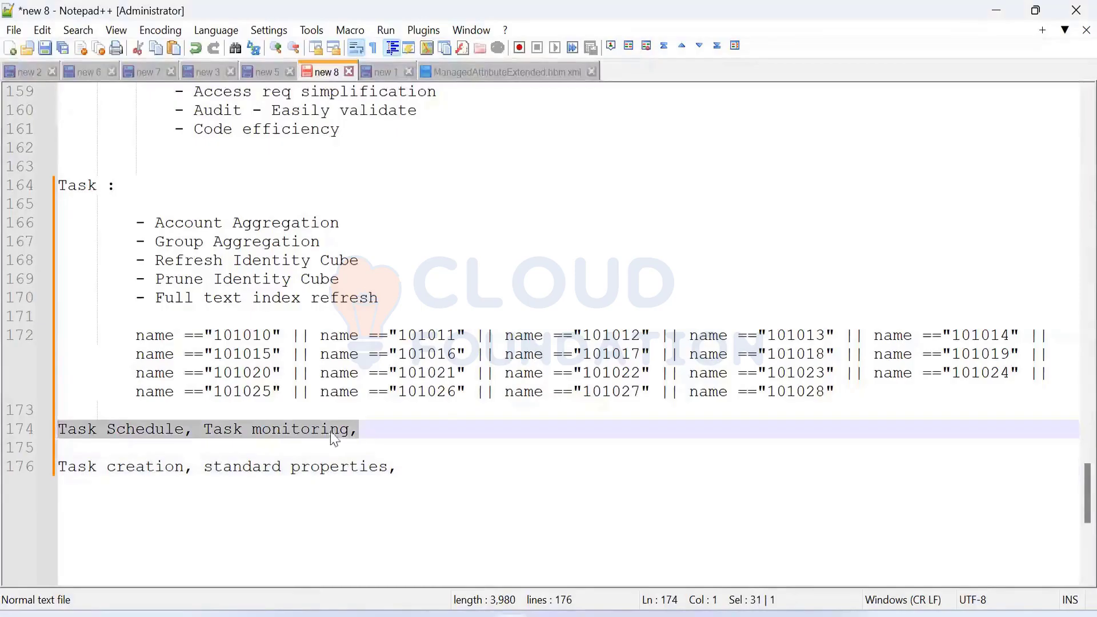
{"action": "left_click", "coordinate": [417, 430]}
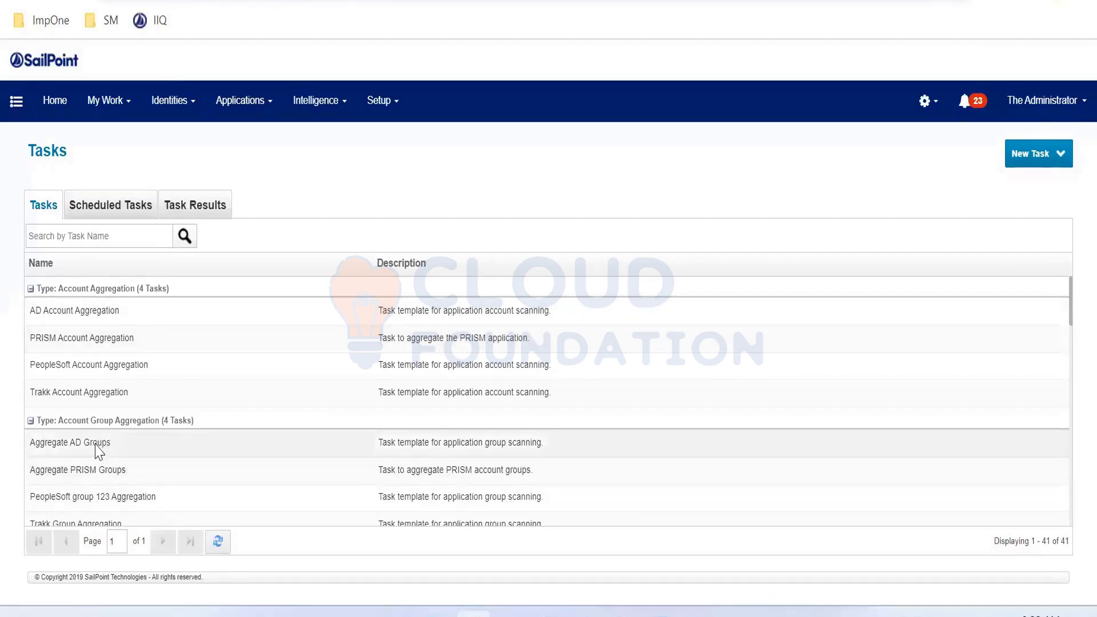
Open the Perform Maintenance task from the IdentityIQ task list and inspect its name and the prune identity snapshots option
{"action": "scroll", "coordinate": [97, 449], "scroll_direction": "down", "scroll_amount": 10}
{"action": "scroll", "coordinate": [98, 451], "scroll_direction": "down", "scroll_amount": 5}
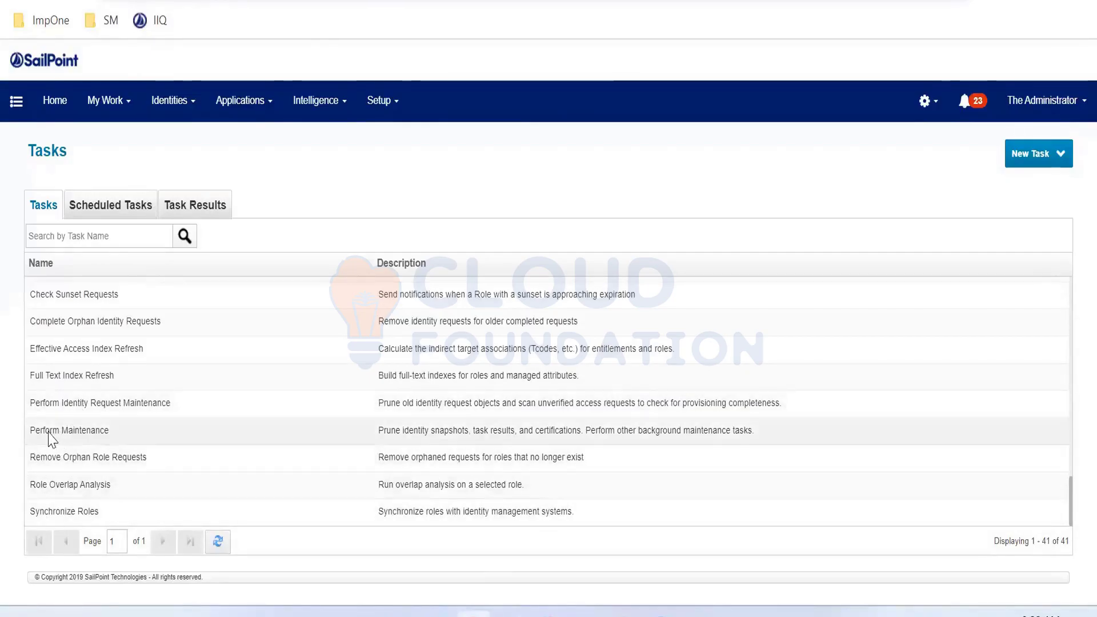
{"action": "left_click", "coordinate": [82, 439]}
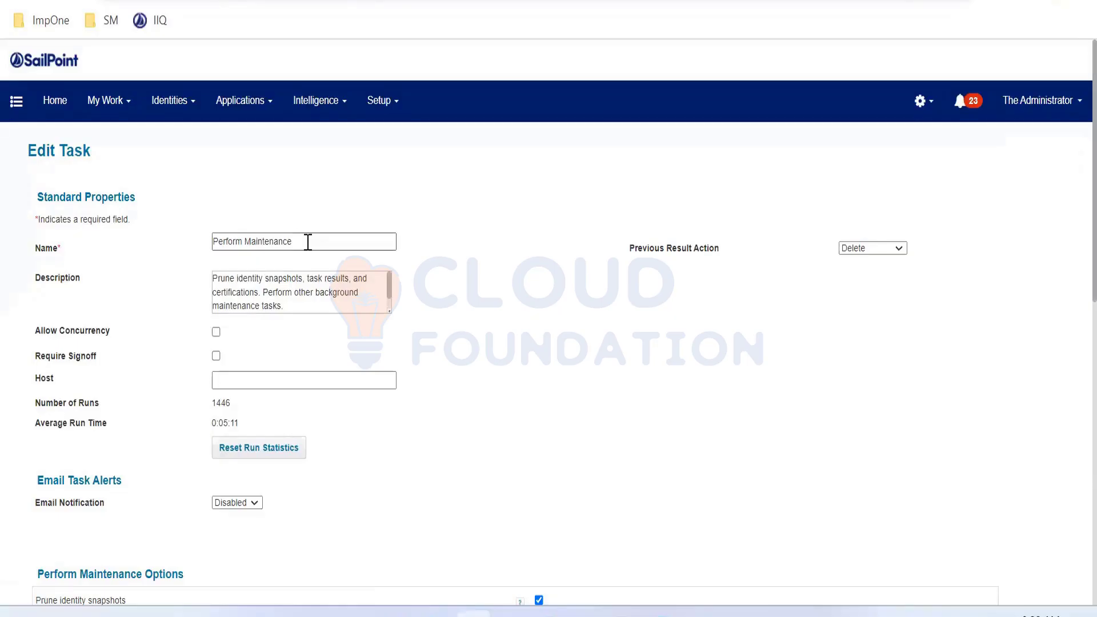
{"action": "left_click_drag", "start_coordinate": [308, 242], "coordinate": [55, 247]}
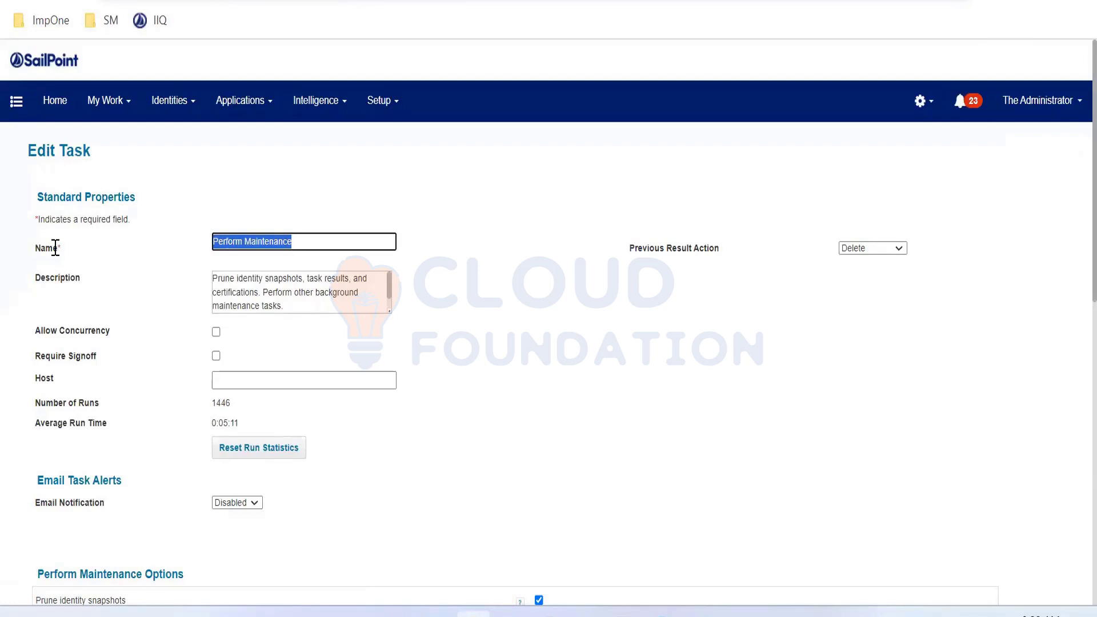
{"action": "scroll", "coordinate": [55, 248], "scroll_direction": "down", "scroll_amount": 3}
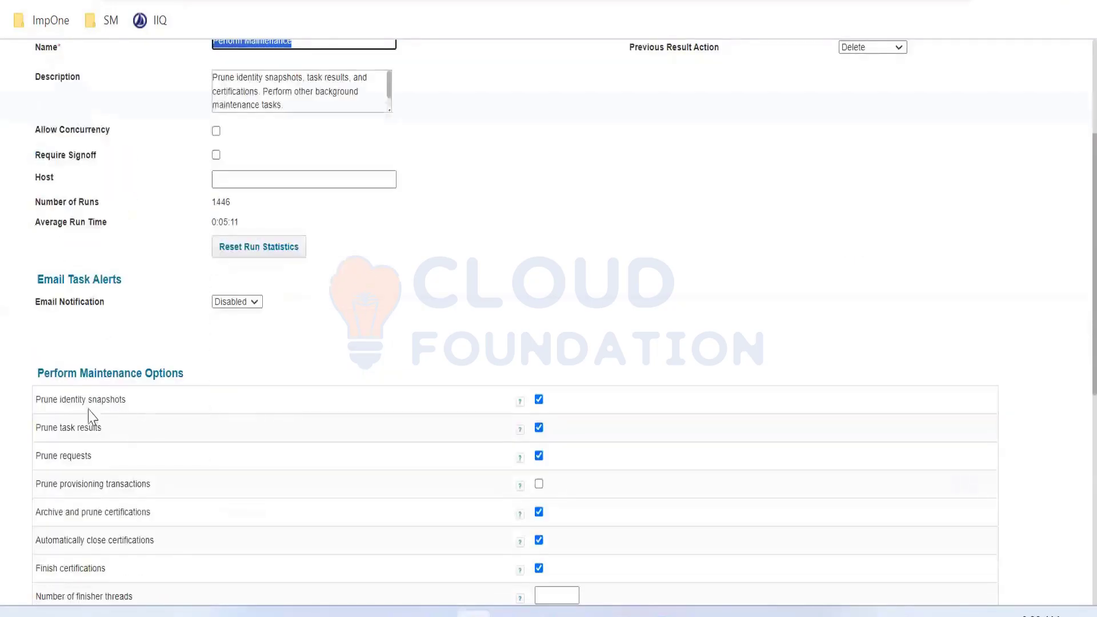
{"action": "left_click_drag", "start_coordinate": [61, 399], "coordinate": [122, 400]}
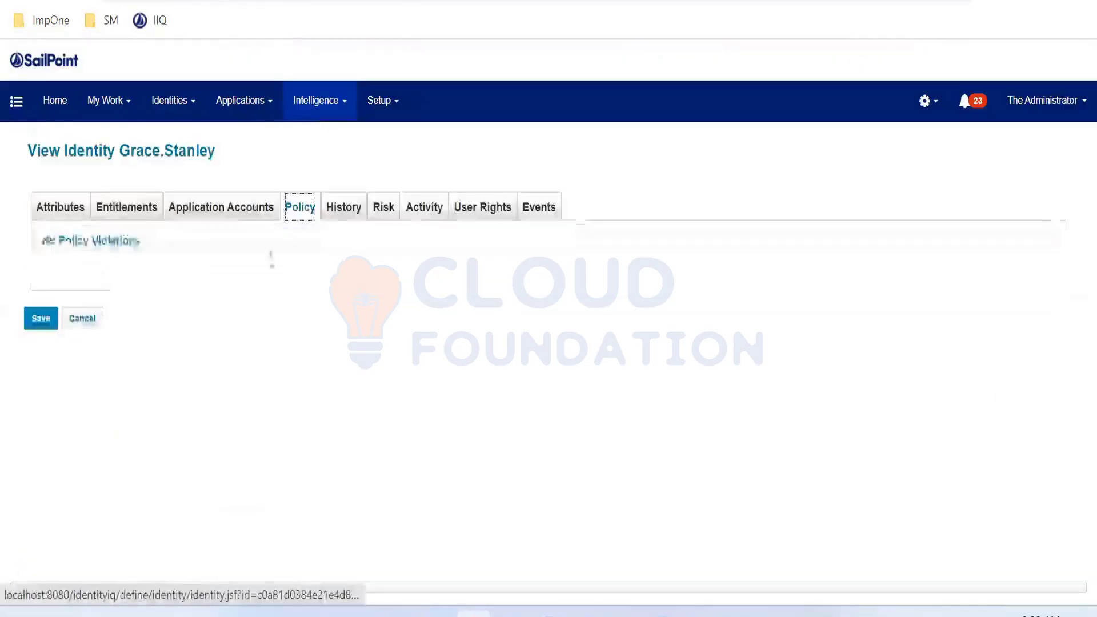
Show the identity's history and highlight its Identity Snapshots section
{"action": "left_click", "coordinate": [243, 210]}
{"action": "left_click", "coordinate": [342, 208]}
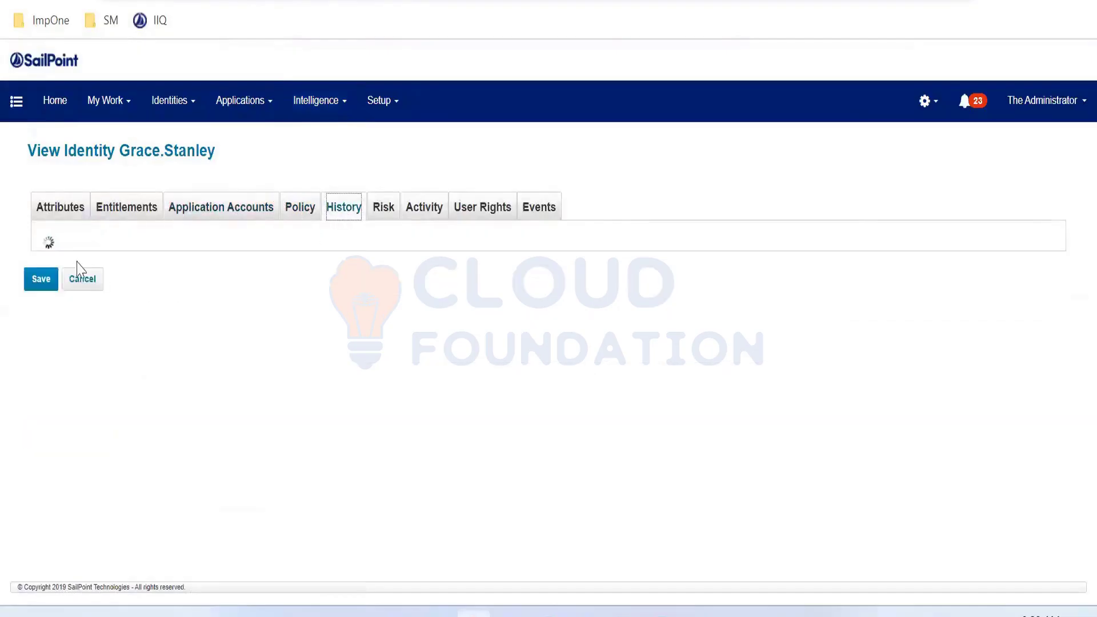
{"action": "triple_click", "coordinate": [86, 240]}
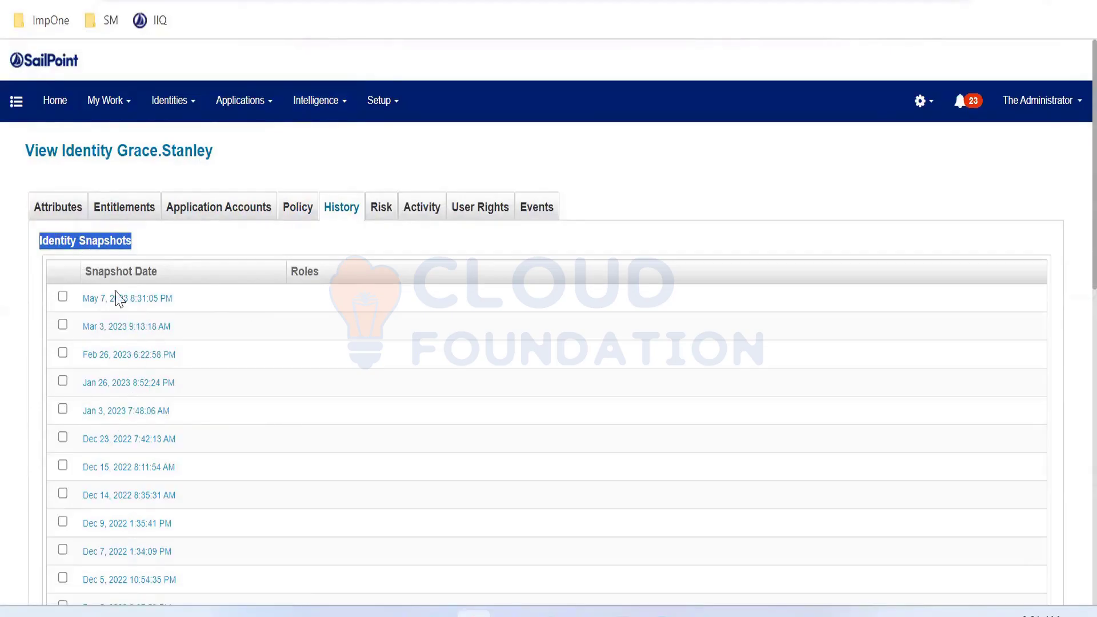
Open the Mar 3, 2023 snapshot, review its attributes, roles, extra entitlements and application accounts, and return to the identity
{"action": "left_click", "coordinate": [127, 326]}
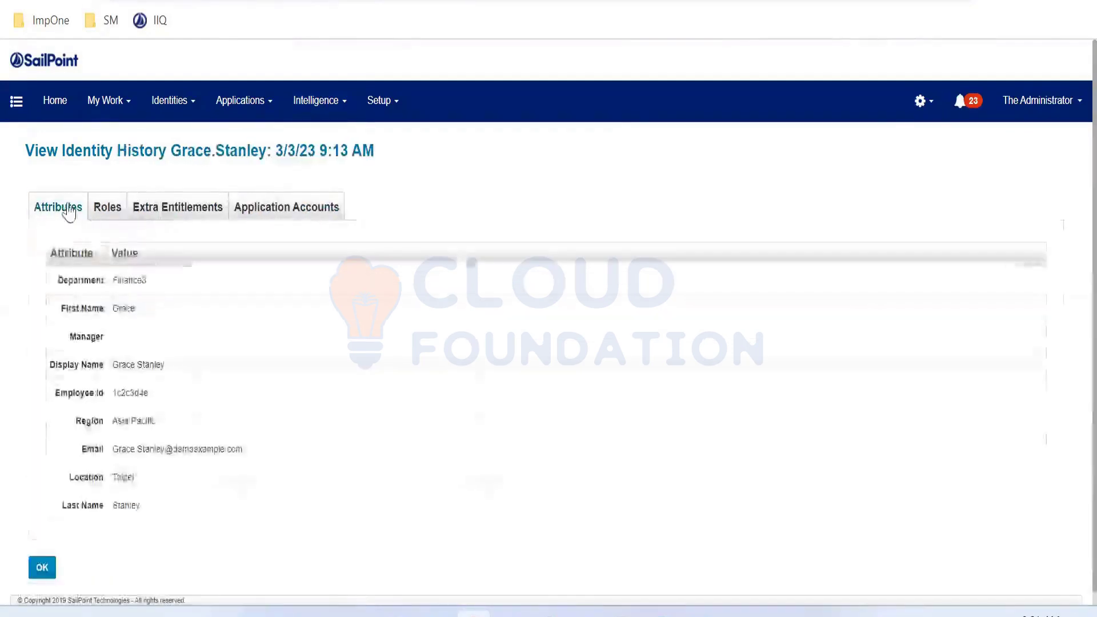
{"action": "left_click_drag", "start_coordinate": [73, 280], "coordinate": [105, 476]}
{"action": "left_click", "coordinate": [114, 203]}
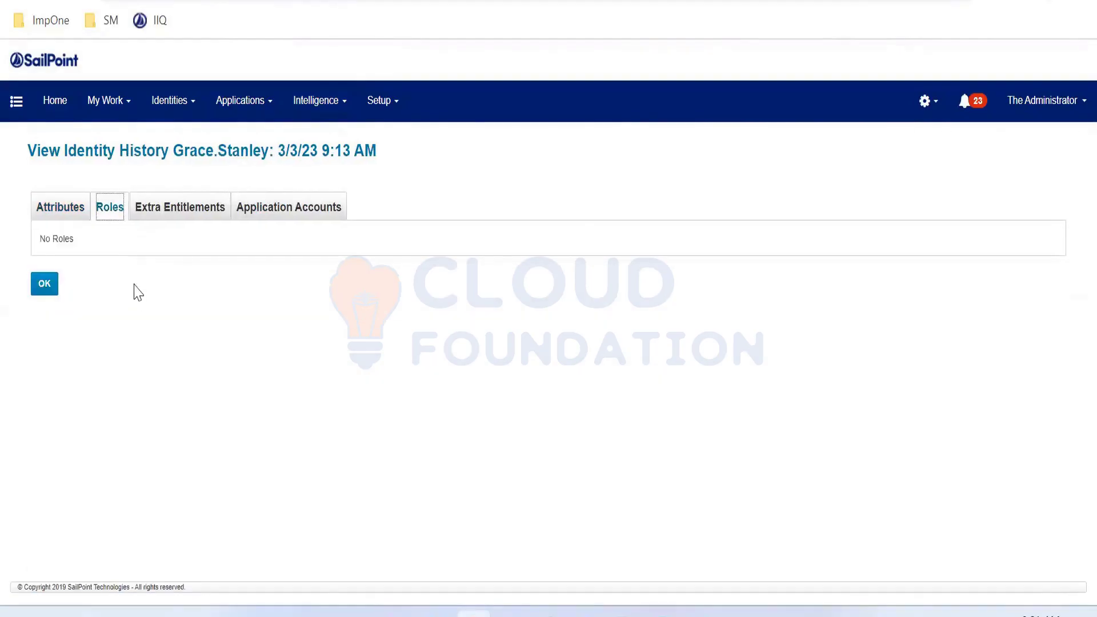
{"action": "left_click", "coordinate": [166, 210]}
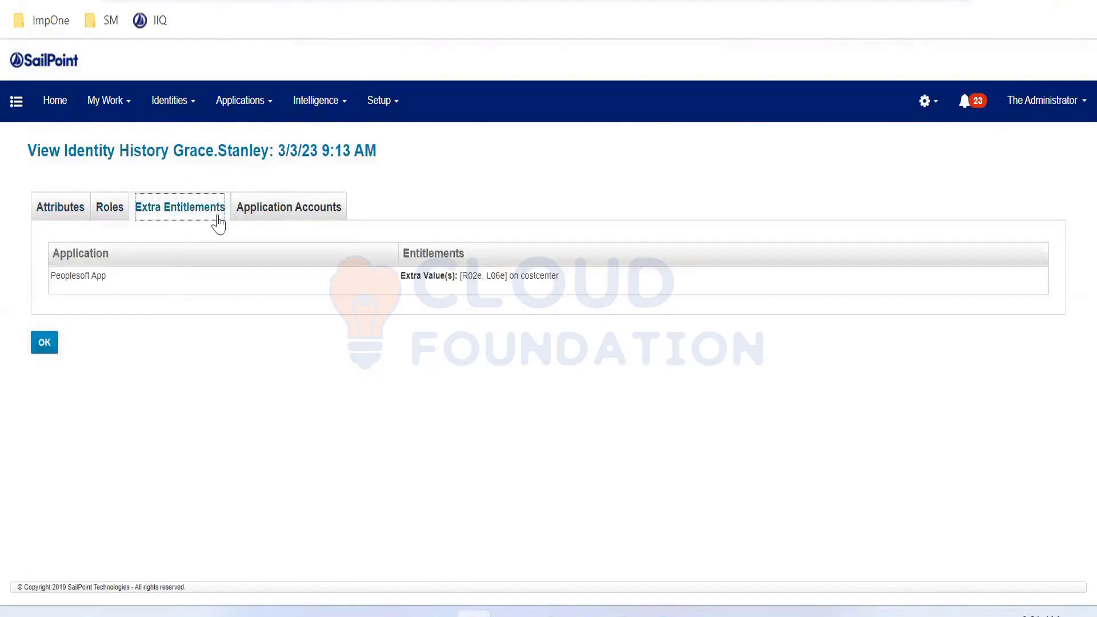
{"action": "left_click", "coordinate": [254, 207]}
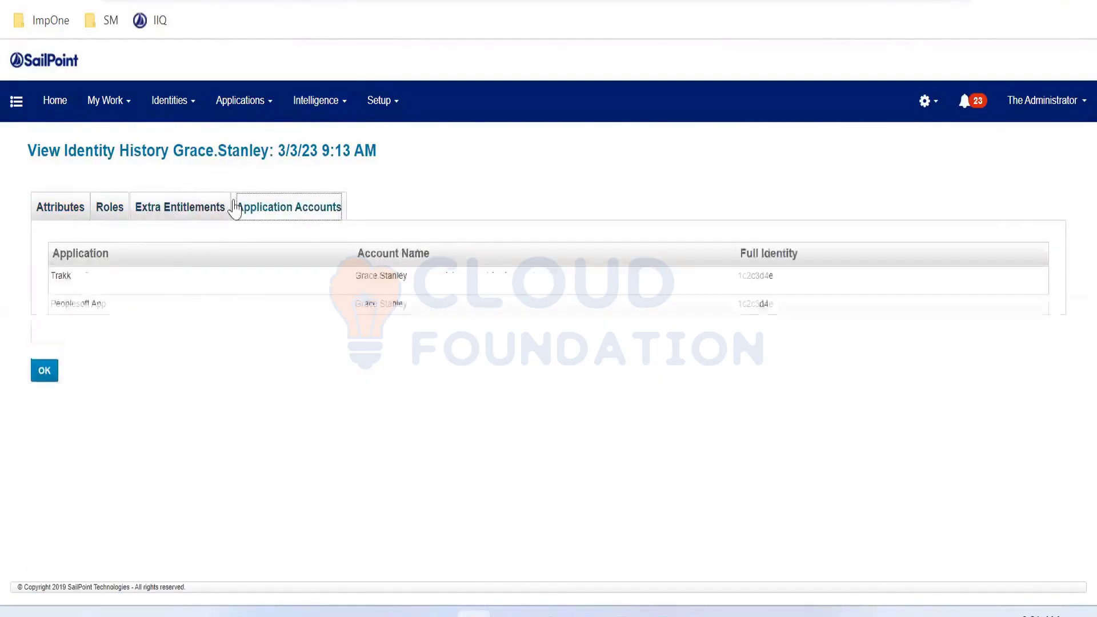
{"action": "left_click", "coordinate": [189, 211]}
{"action": "left_click", "coordinate": [42, 345]}
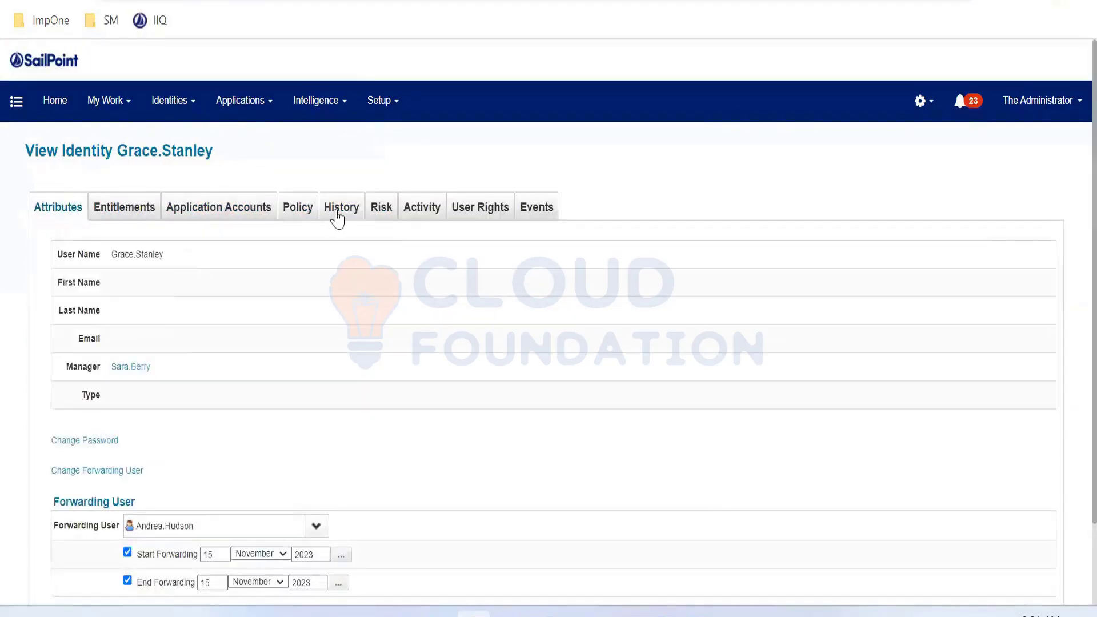
Return to the identity's history and mark the May 7, 2023 and Mar 3, 2023 snapshots
{"action": "left_click", "coordinate": [296, 211]}
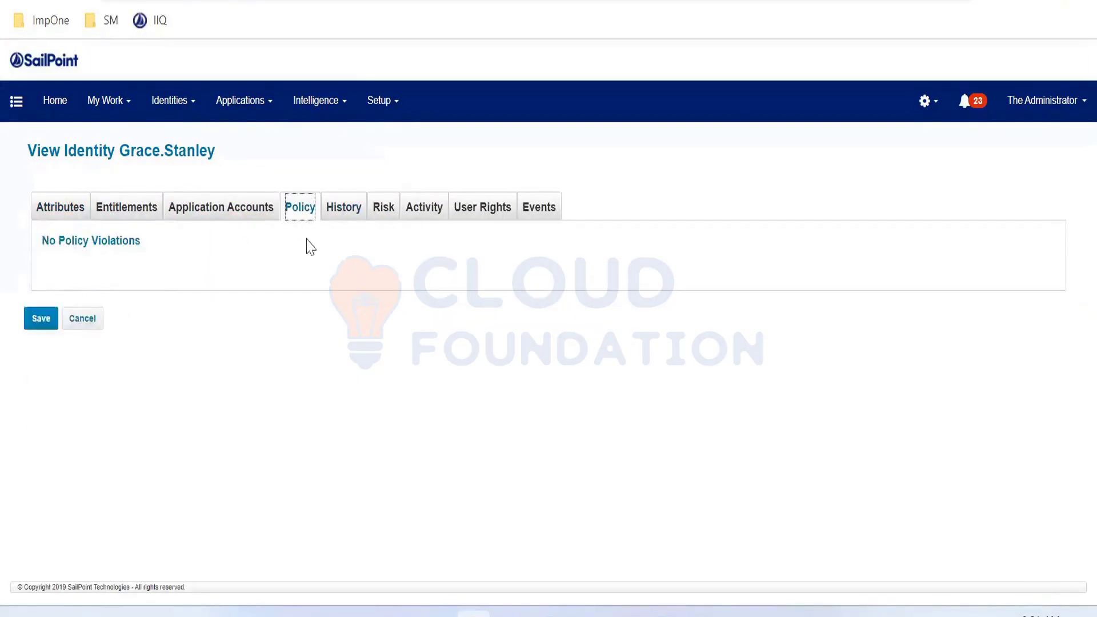
{"action": "left_click", "coordinate": [340, 212]}
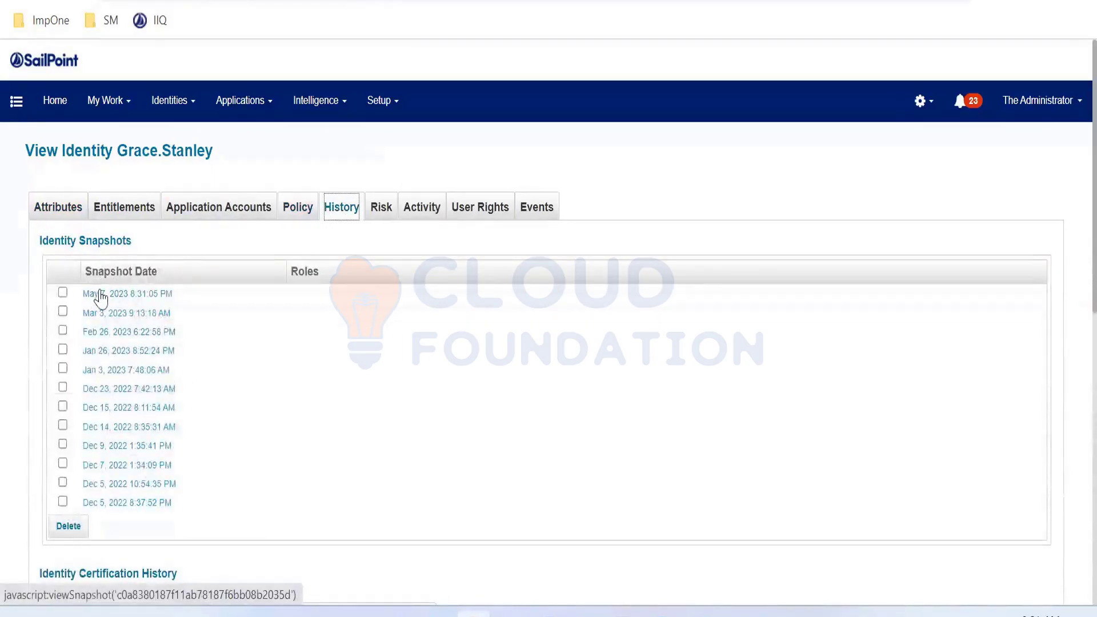
{"action": "left_click", "coordinate": [62, 292]}
{"action": "left_click", "coordinate": [62, 311]}
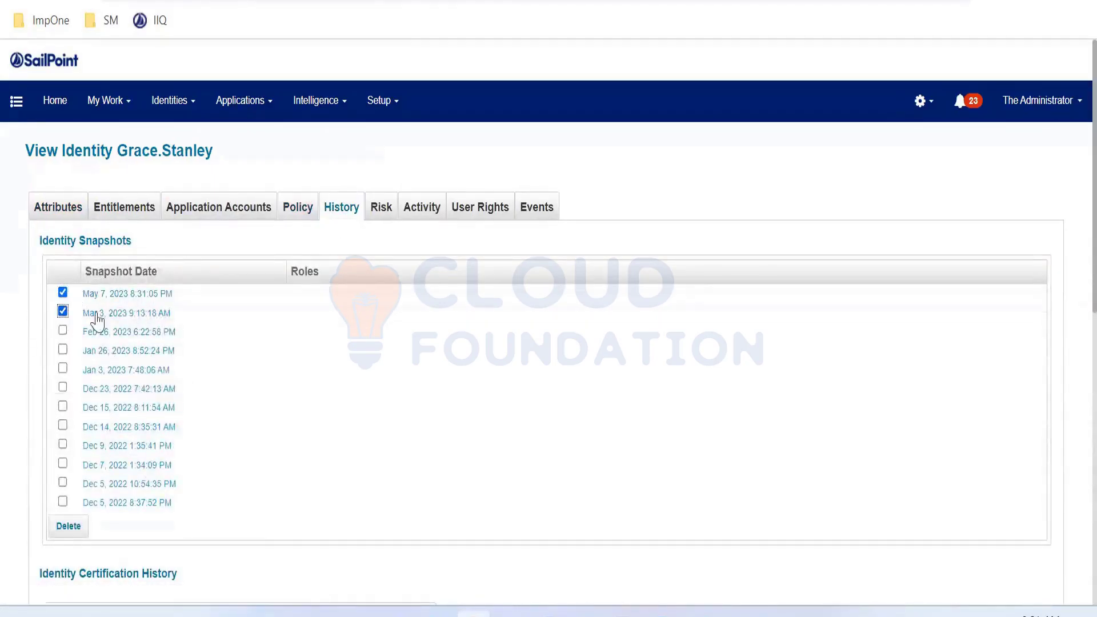
Open the May 7, 2023 snapshot and examine the Trakk and Peoplesoft App entries in its application accounts
{"action": "left_click", "coordinate": [126, 293]}
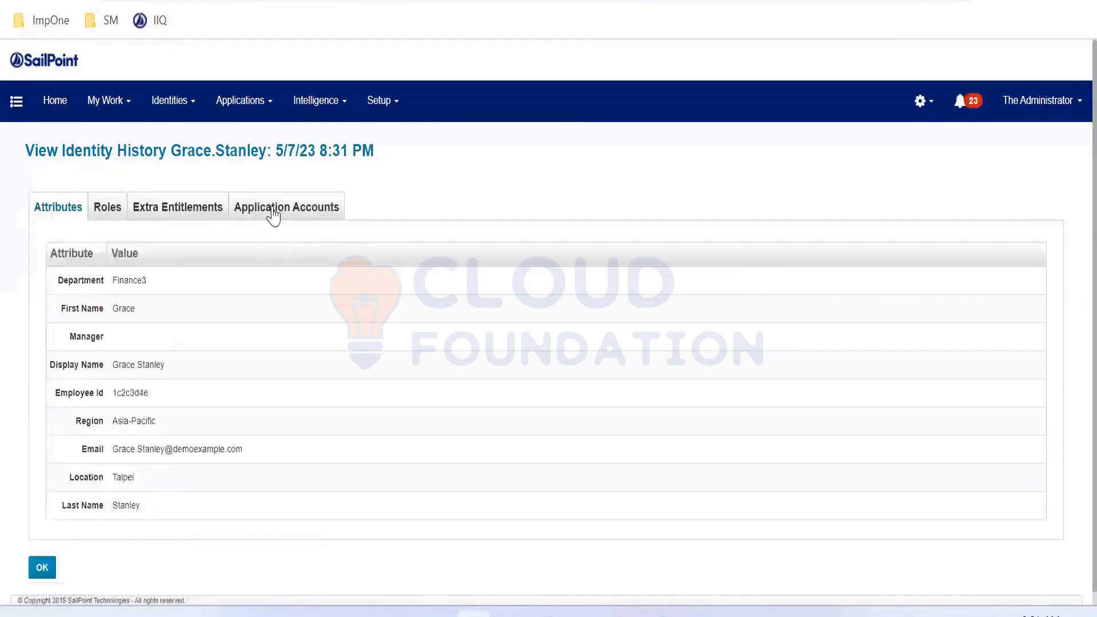
{"action": "left_click", "coordinate": [269, 209]}
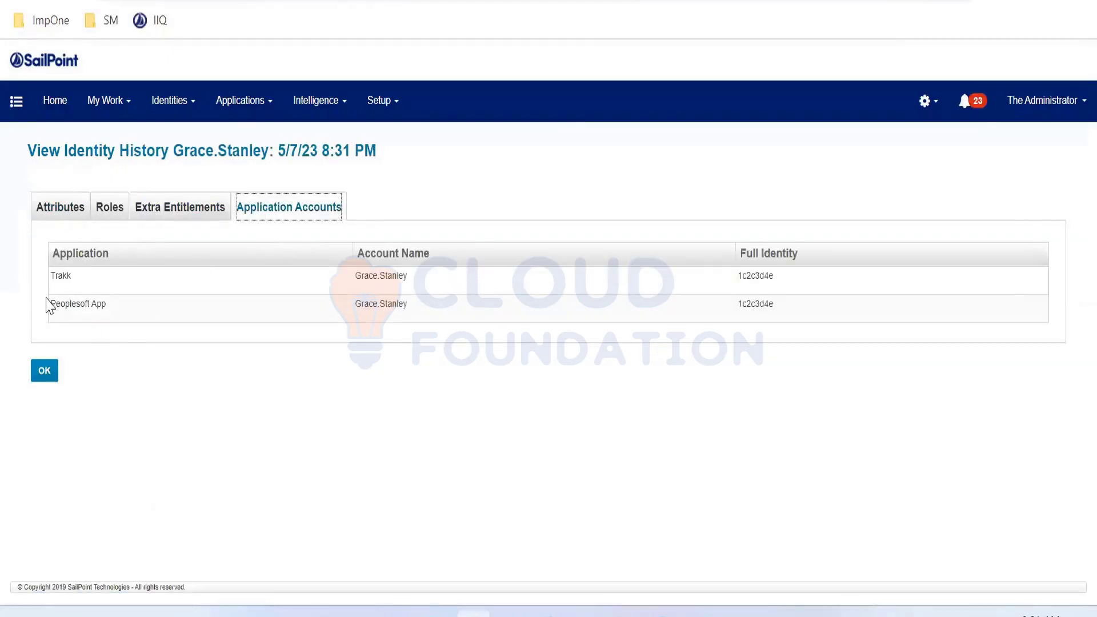
{"action": "left_click_drag", "start_coordinate": [50, 304], "coordinate": [117, 309]}
{"action": "left_click_drag", "start_coordinate": [51, 275], "coordinate": [113, 279]}
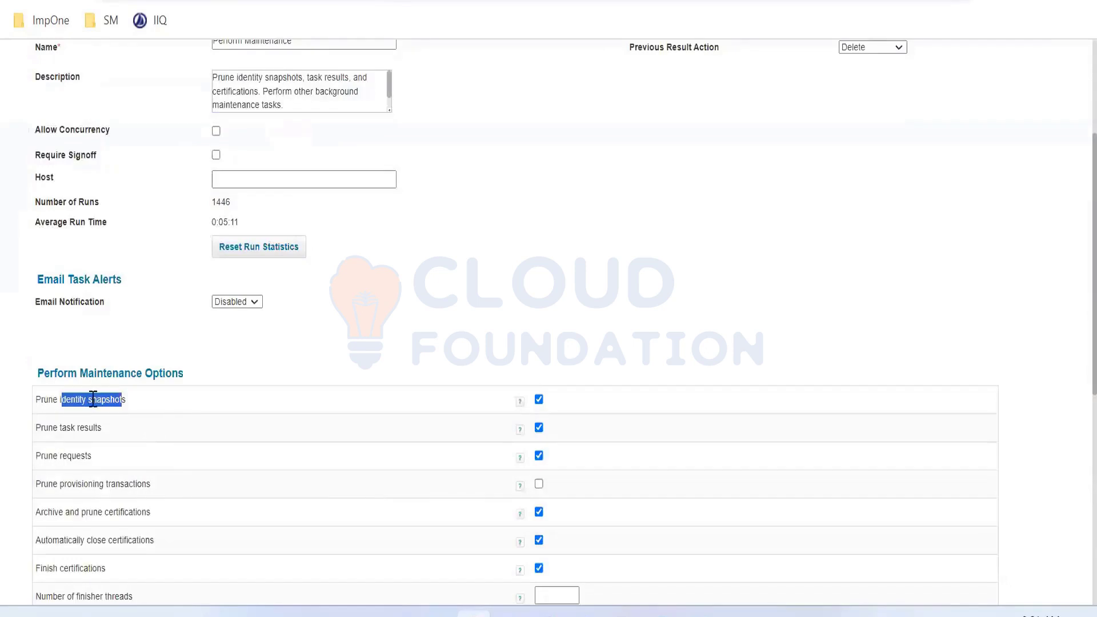
Return to the Perform Maintenance task and read through its pruning, certification and background workflow options
{"action": "left_click", "coordinate": [50, 426]}
{"action": "scroll", "coordinate": [228, 408], "scroll_direction": "down", "scroll_amount": 2}
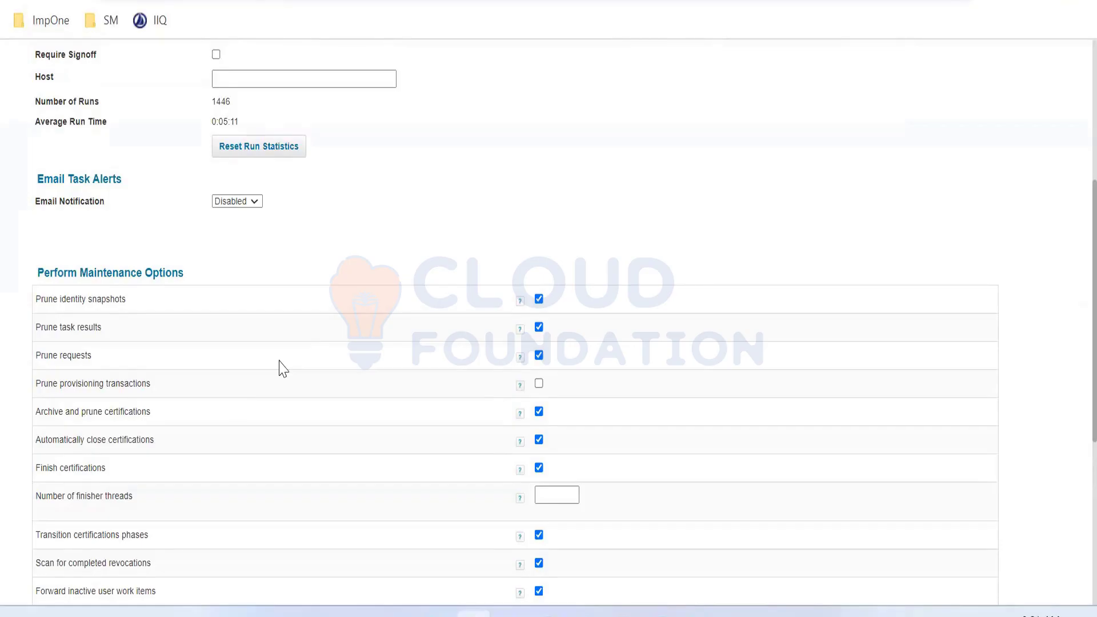
{"action": "scroll", "coordinate": [284, 369], "scroll_direction": "down", "scroll_amount": 3}
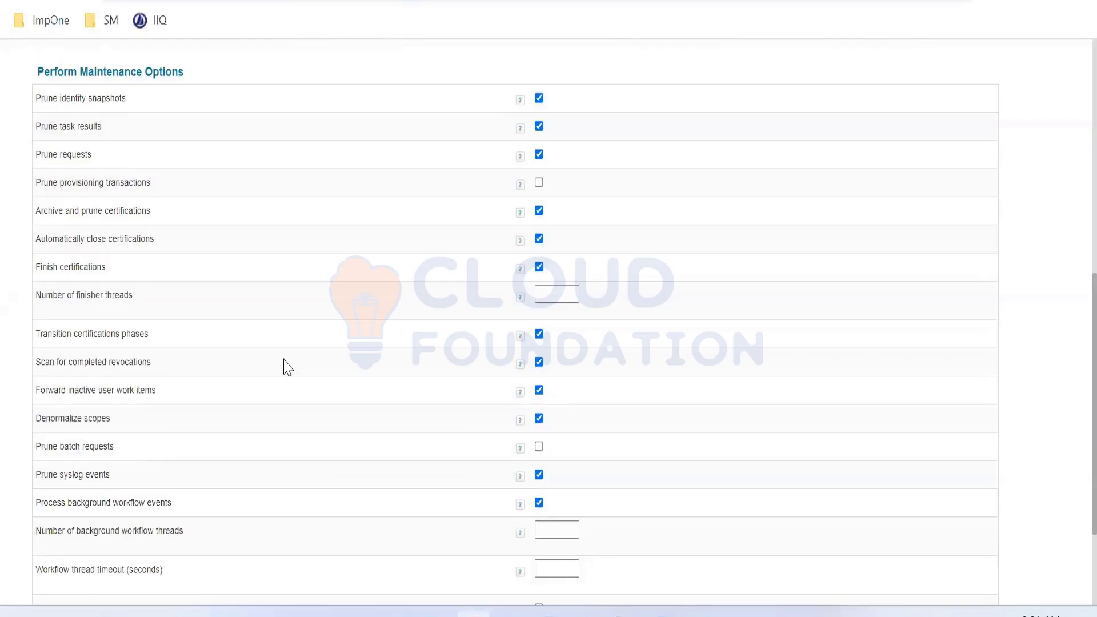
{"action": "scroll", "coordinate": [284, 368], "scroll_direction": "down", "scroll_amount": 2}
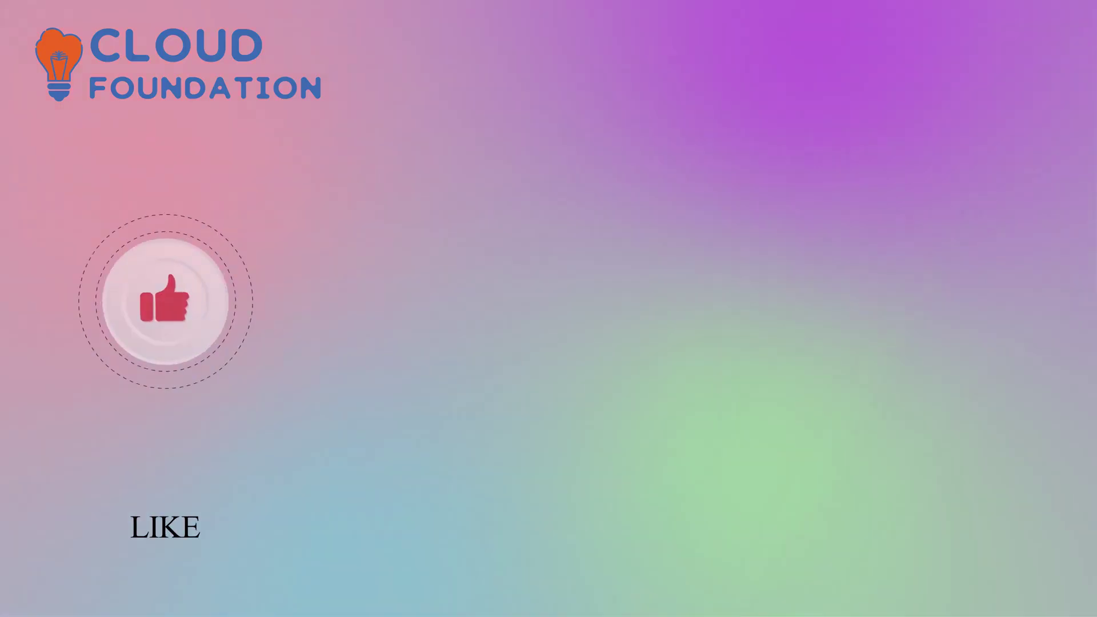